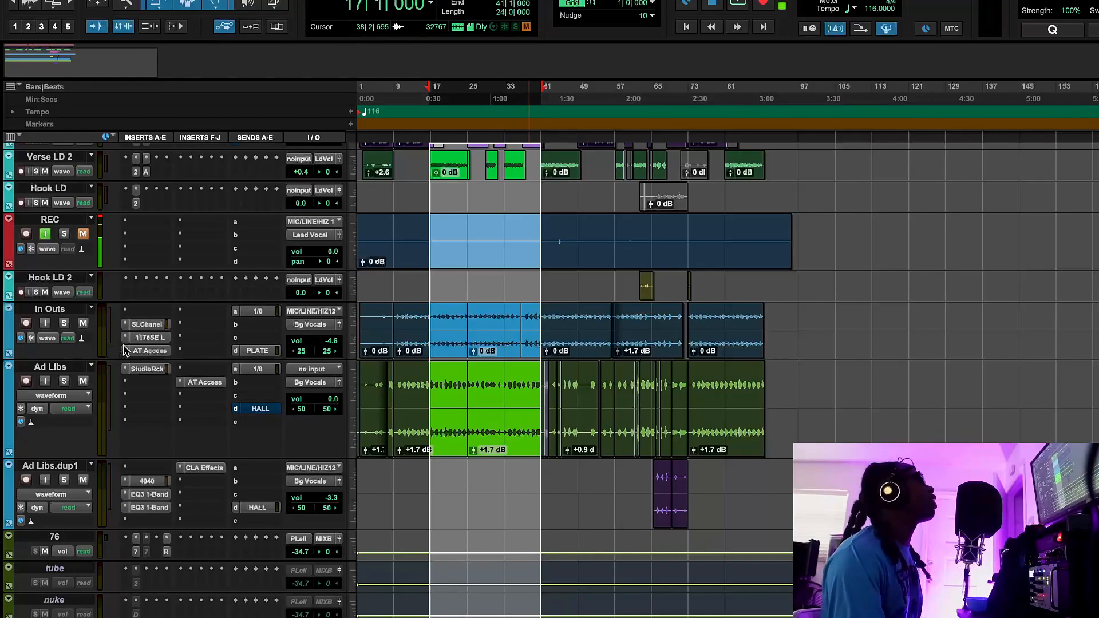
Step: Mute the Ad Libs track and play back the selected section starting at bar 17
click(83, 380)
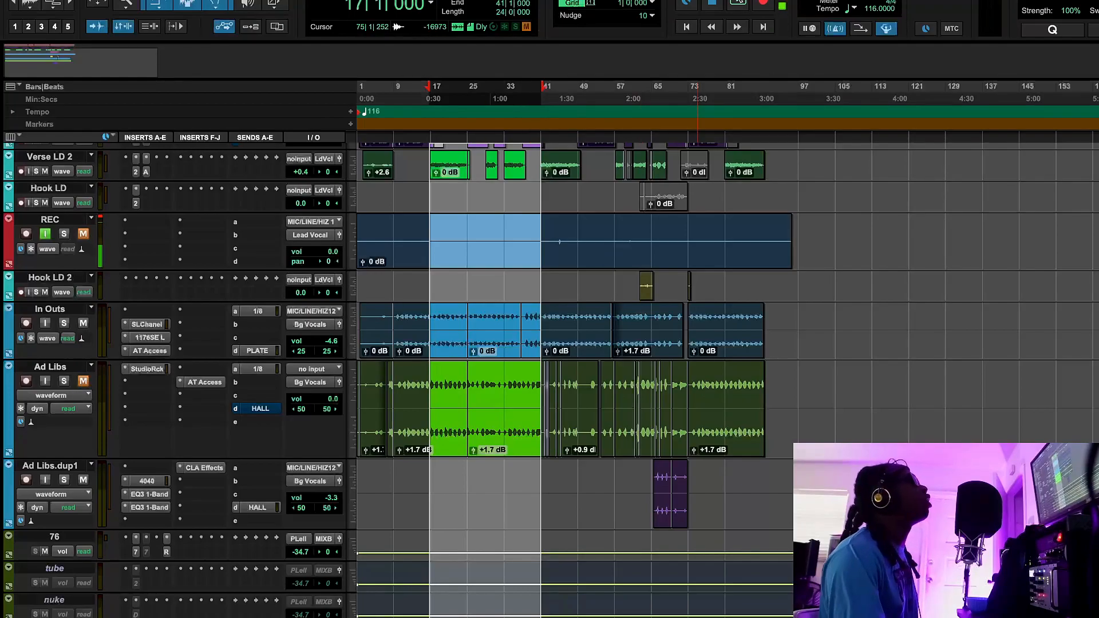
click(738, 3)
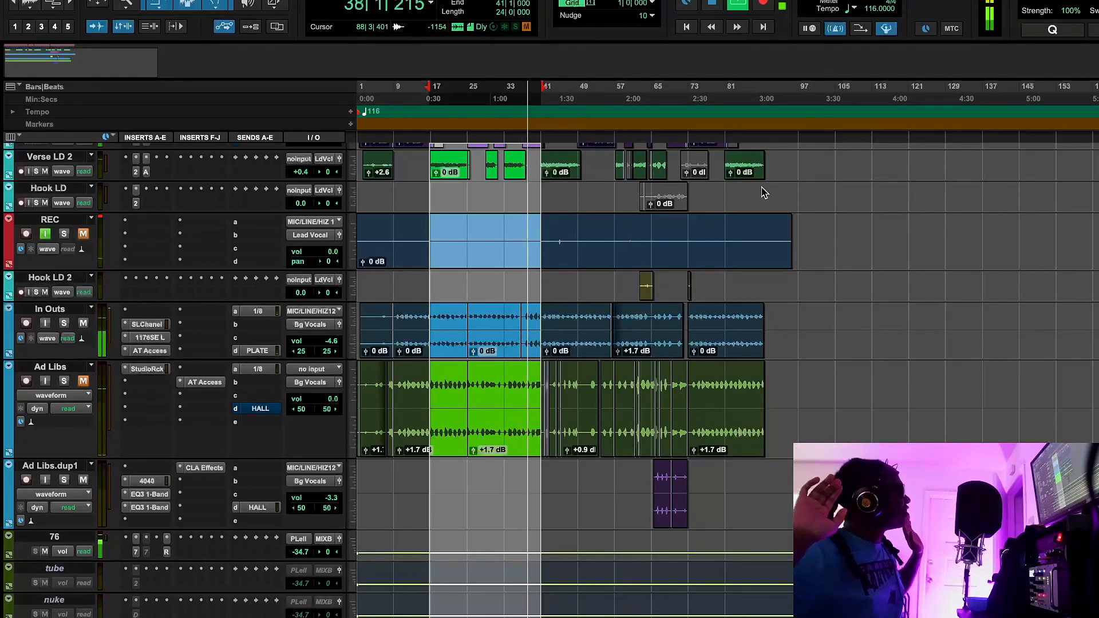
click(711, 3)
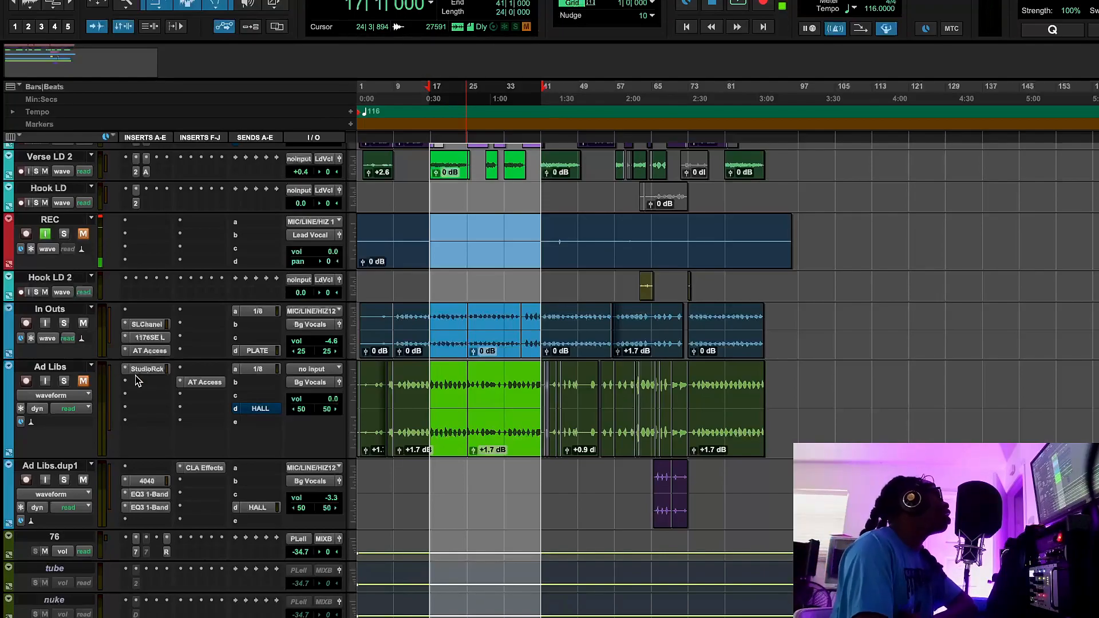
Step: Examine the Auto-Tune key, scale, retune and humanize settings on the Ad Libs and Verse LD 2 tracks
click(196, 387)
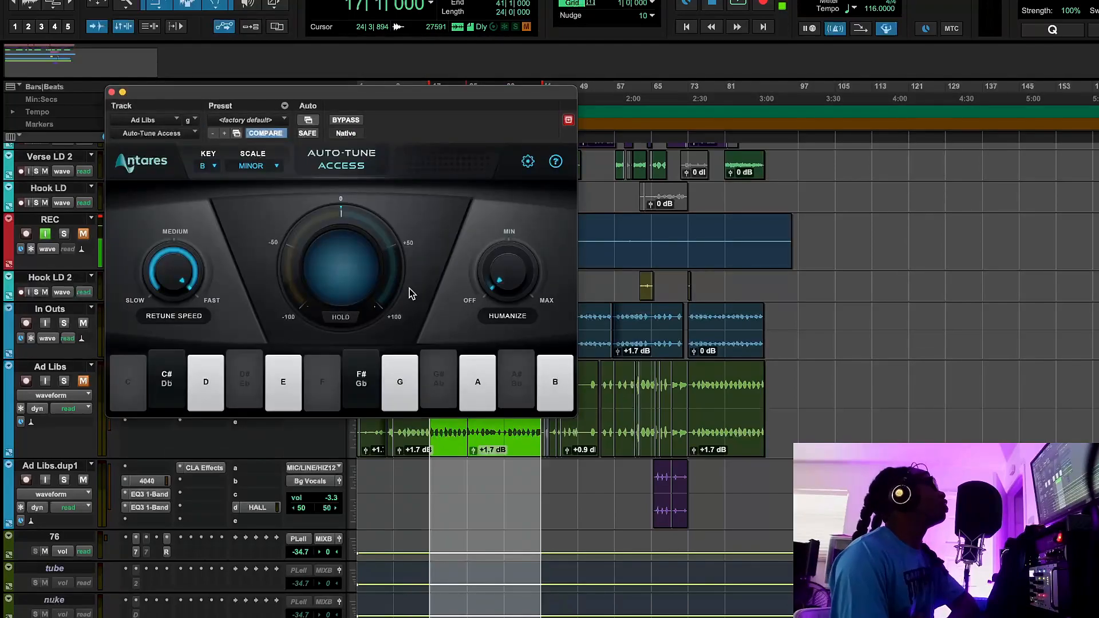
drag(380, 97, 626, 195)
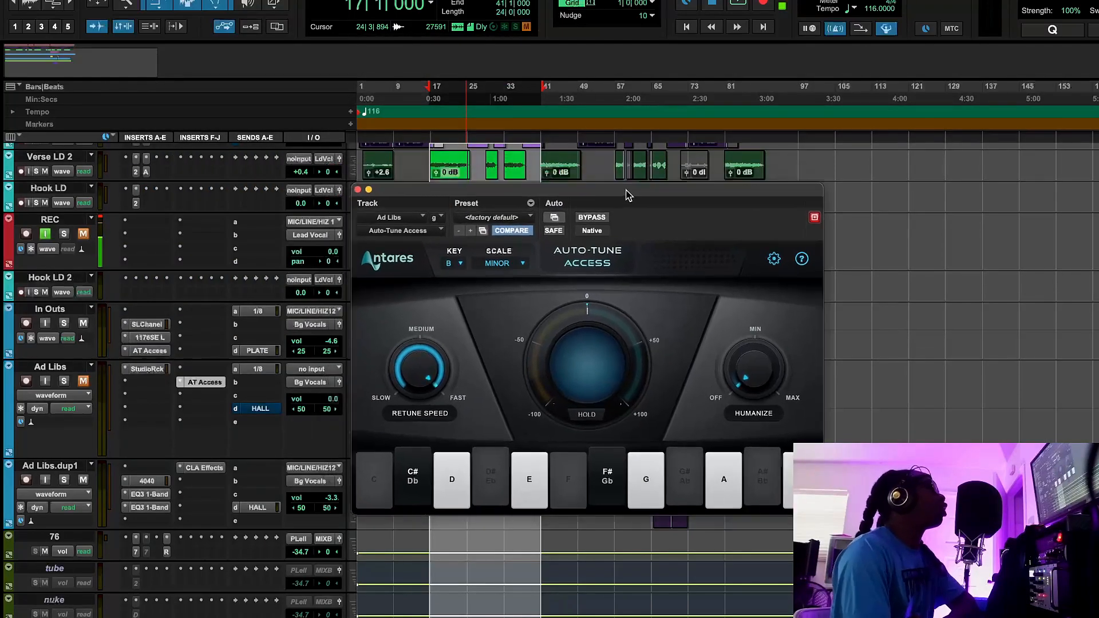
click(147, 174)
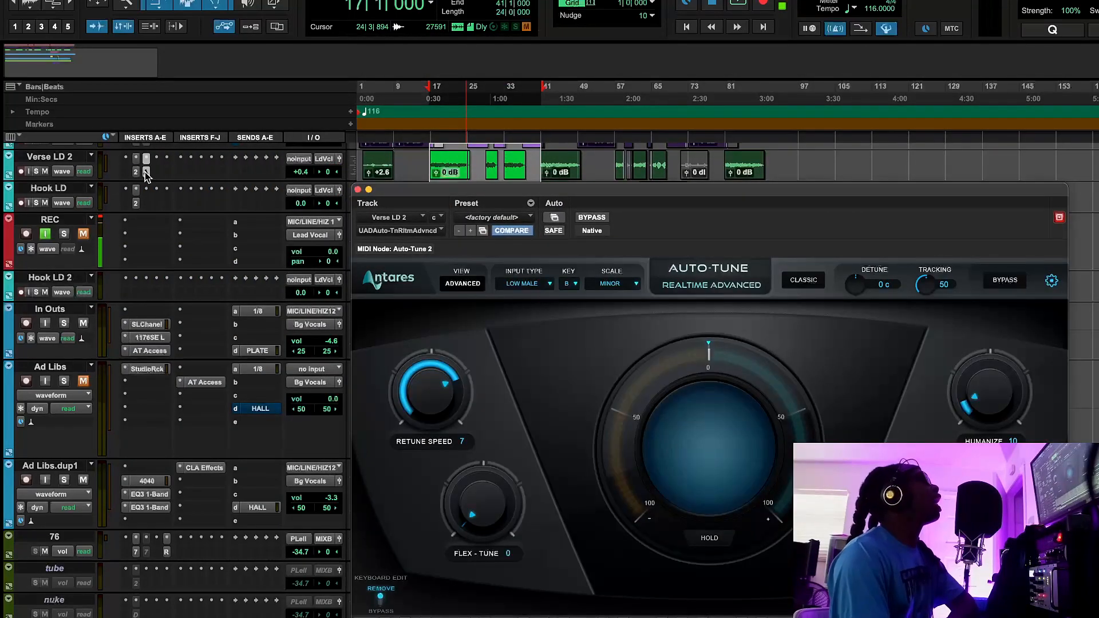
drag(490, 197, 358, 149)
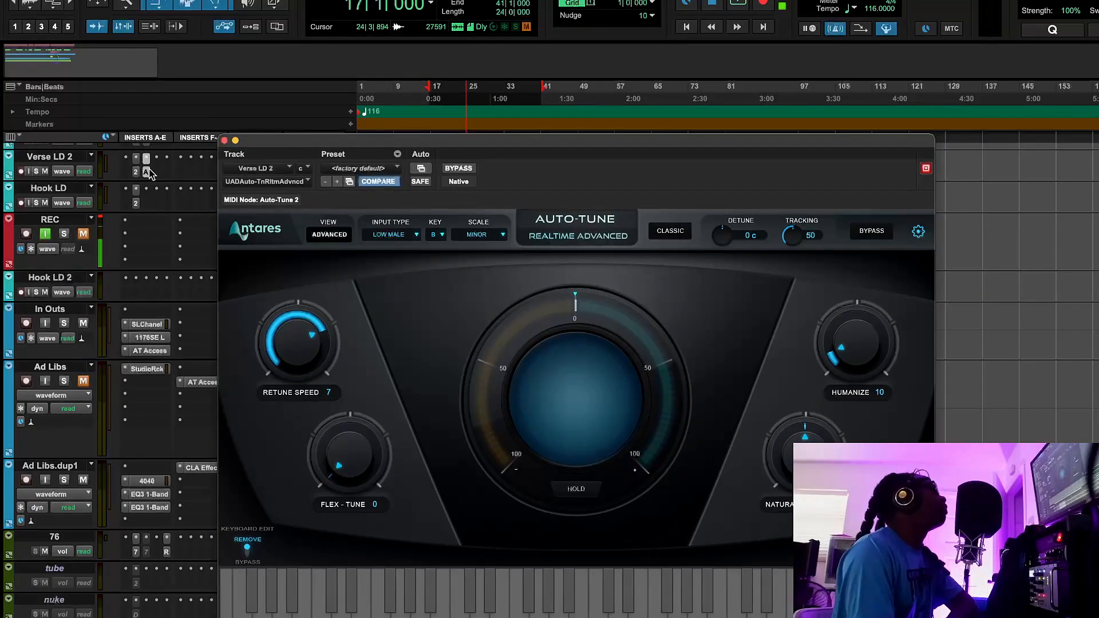
click(224, 141)
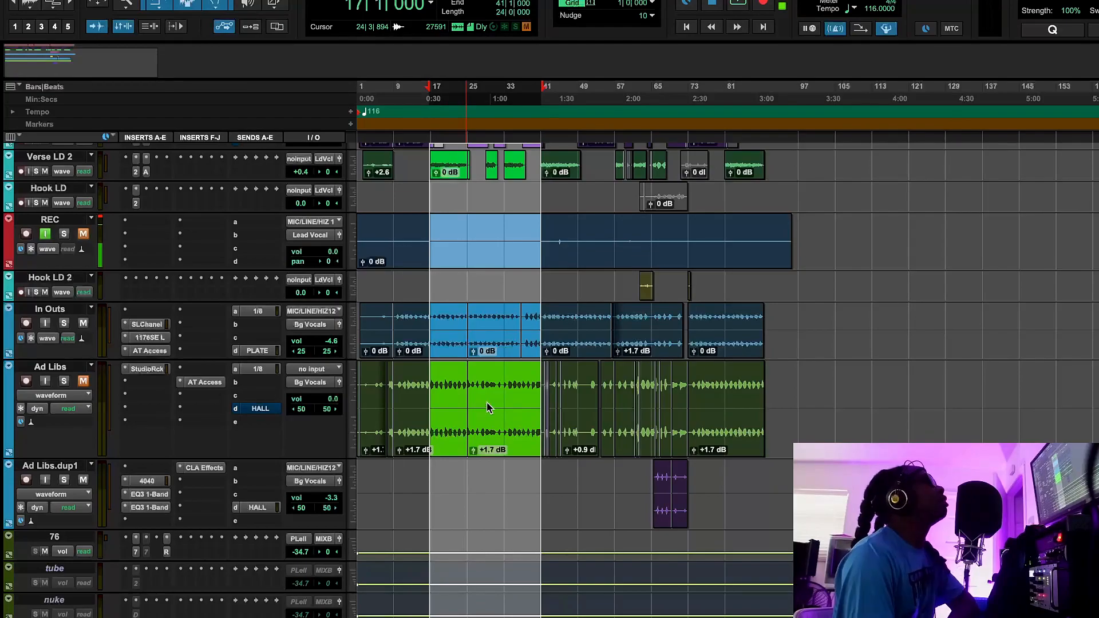
drag(488, 160, 611, 227)
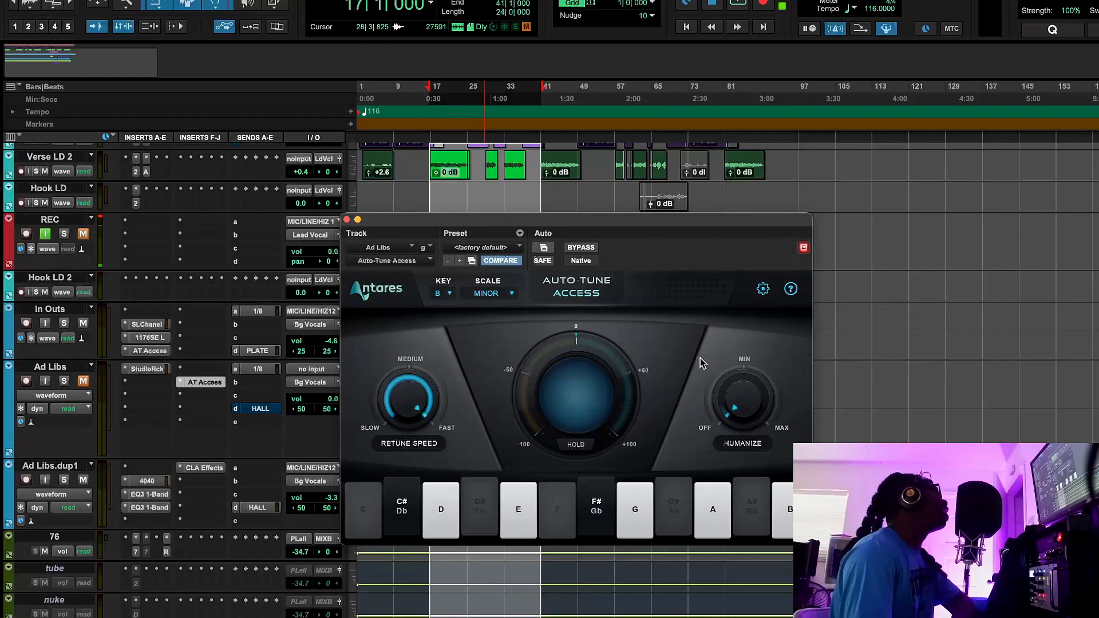
click(346, 220)
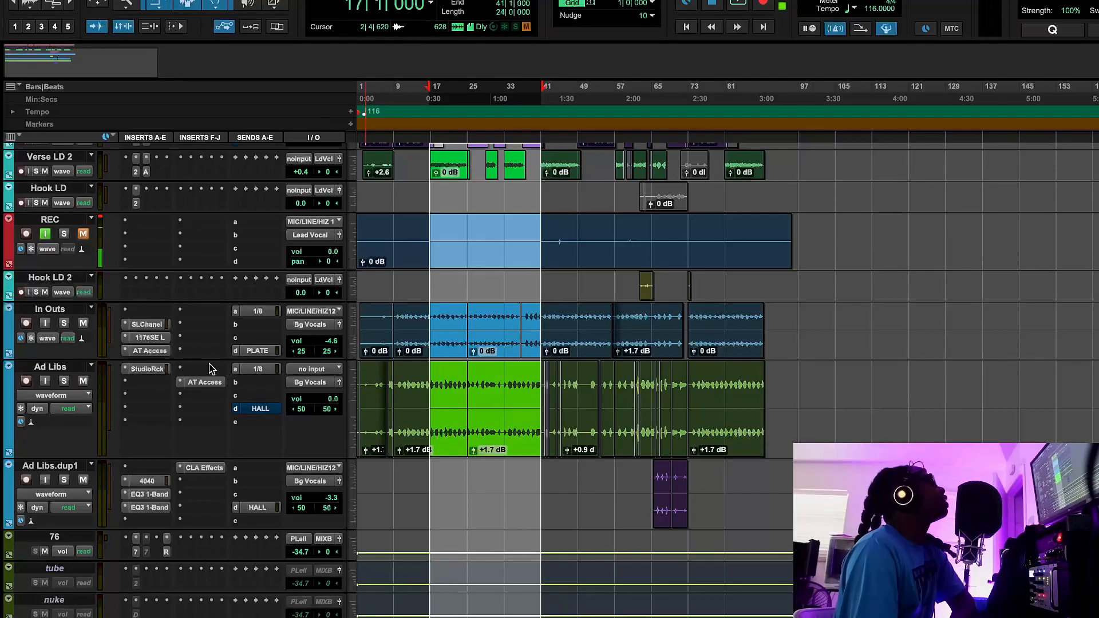
Step: Load SSLGChannel into the first slot of the StudioRack on the Ad Libs track
click(146, 369)
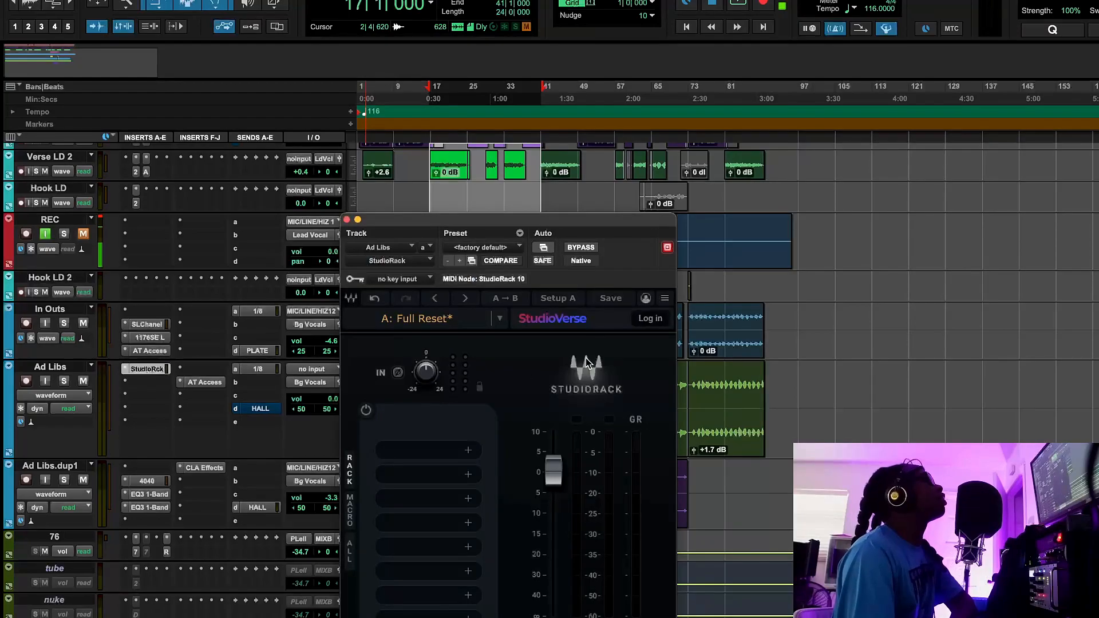
click(437, 475)
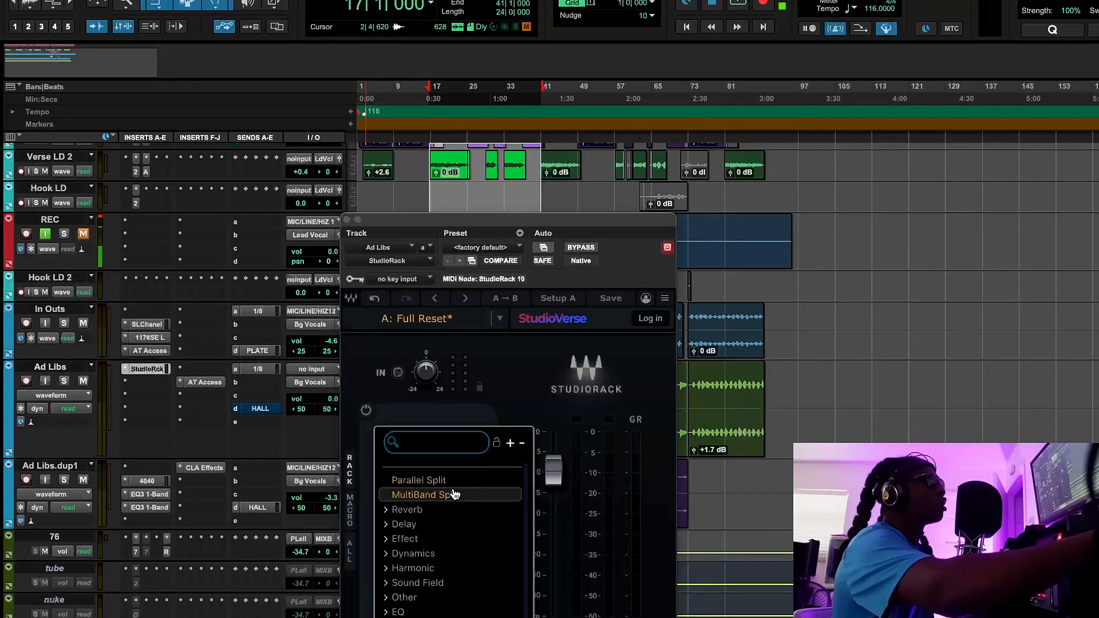
text(ssl)
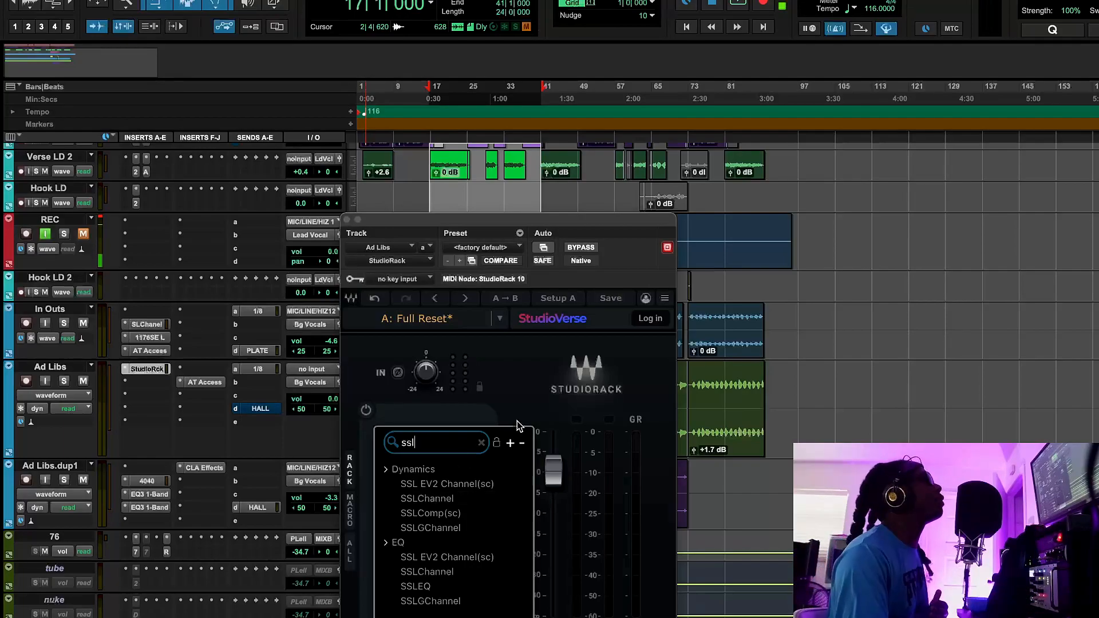
drag(540, 220, 533, 124)
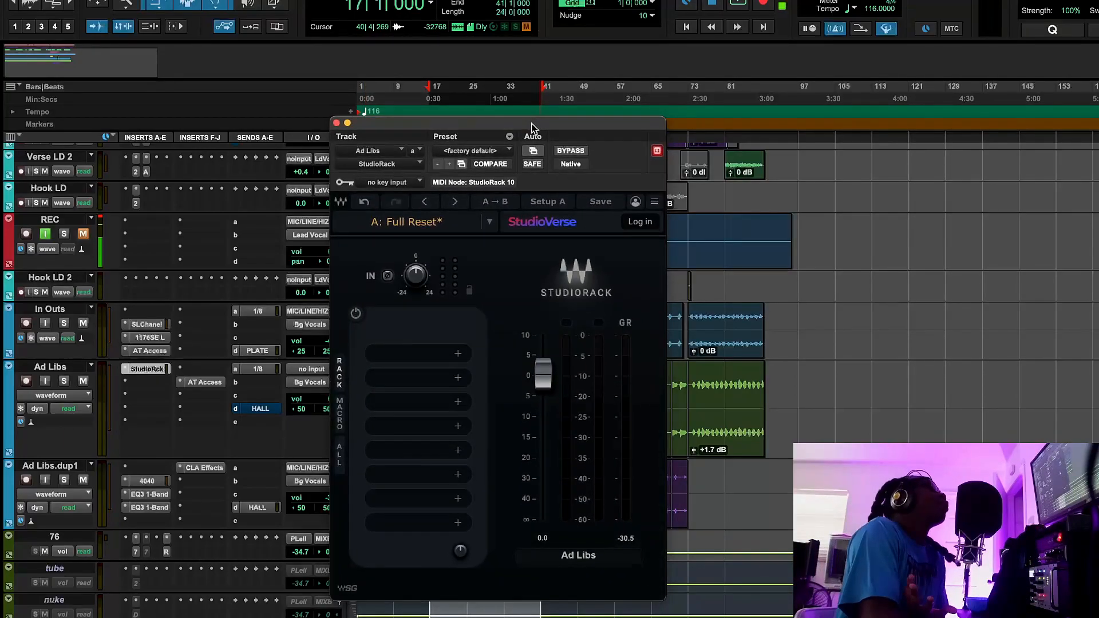
click(417, 355)
text(ssl)
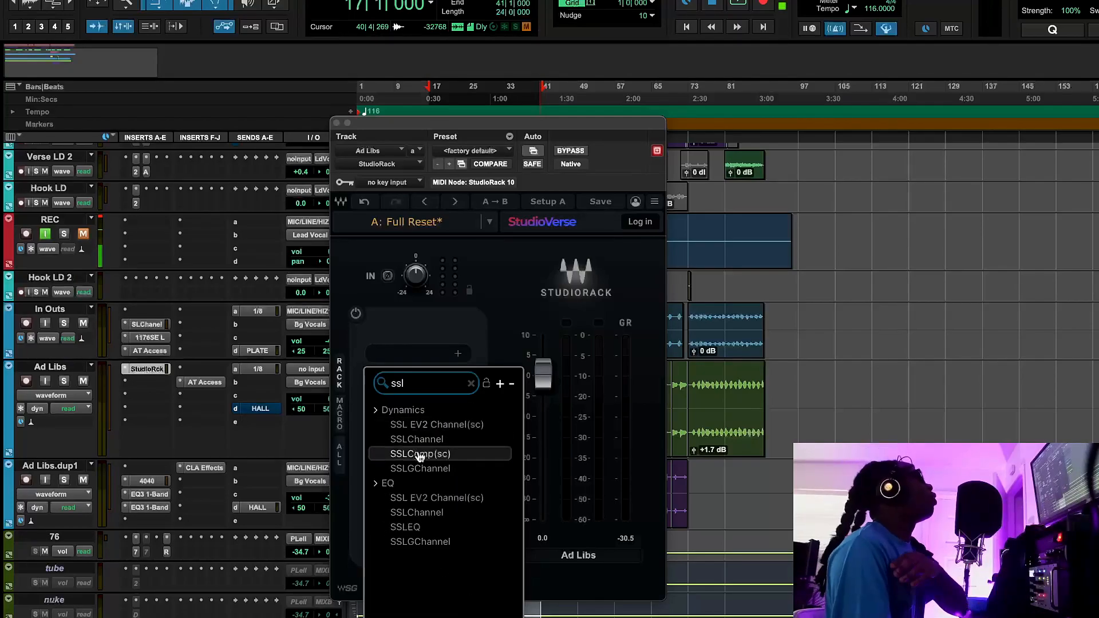
click(432, 468)
drag(630, 26, 520, 98)
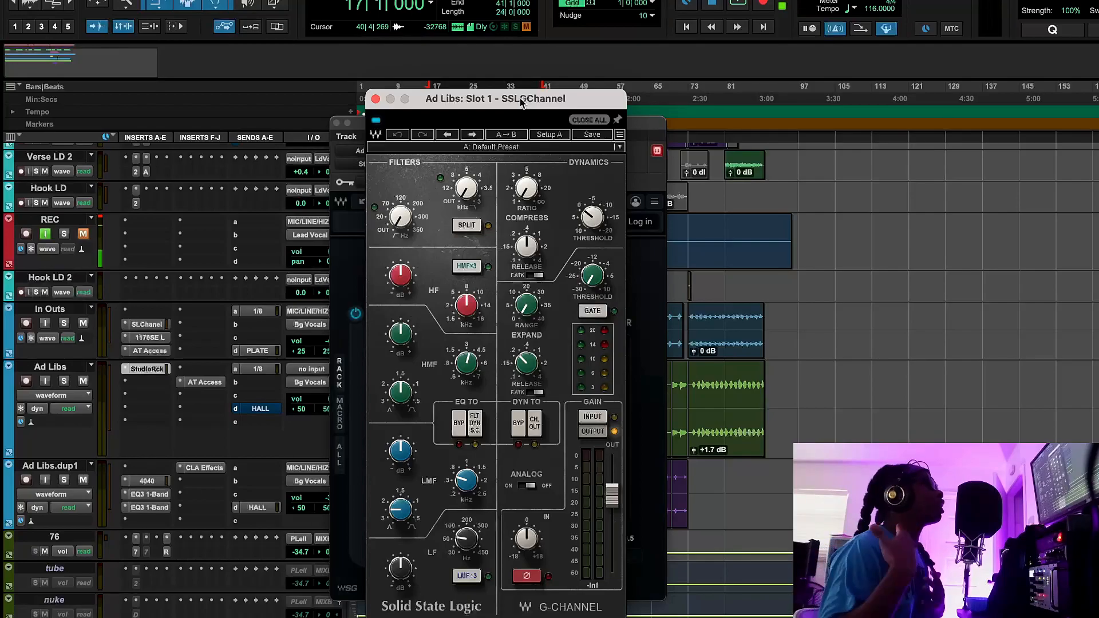
drag(596, 107, 549, 116)
Step: During playback, enable Split and Dyn To Ch Out on the SSLGChannel and set its high-pass filter to about 104 Hz
click(739, 7)
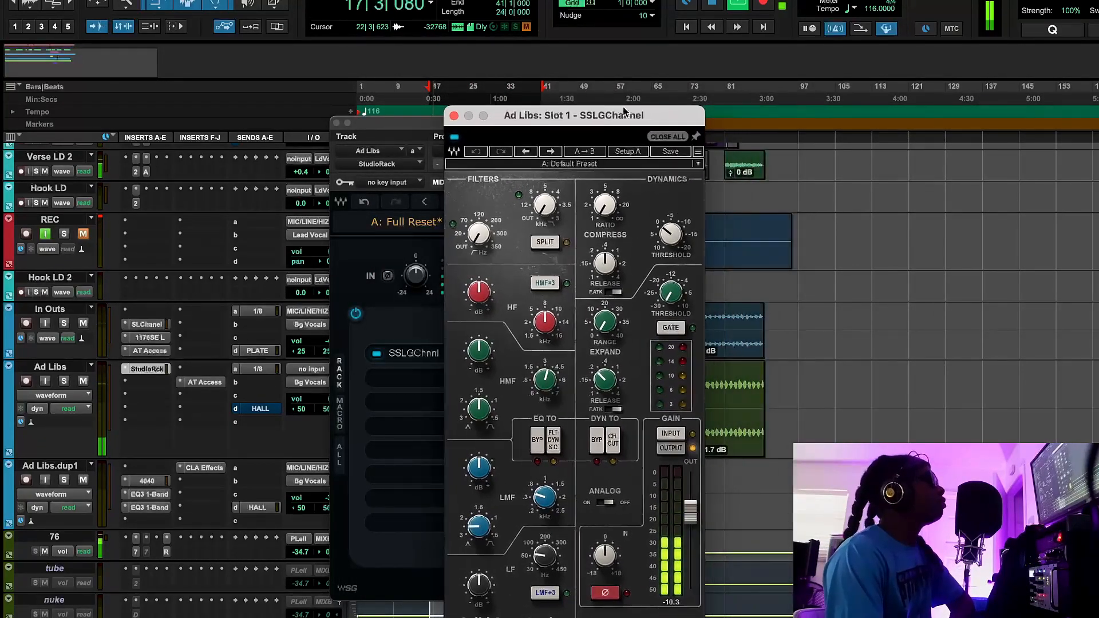
click(546, 241)
click(612, 440)
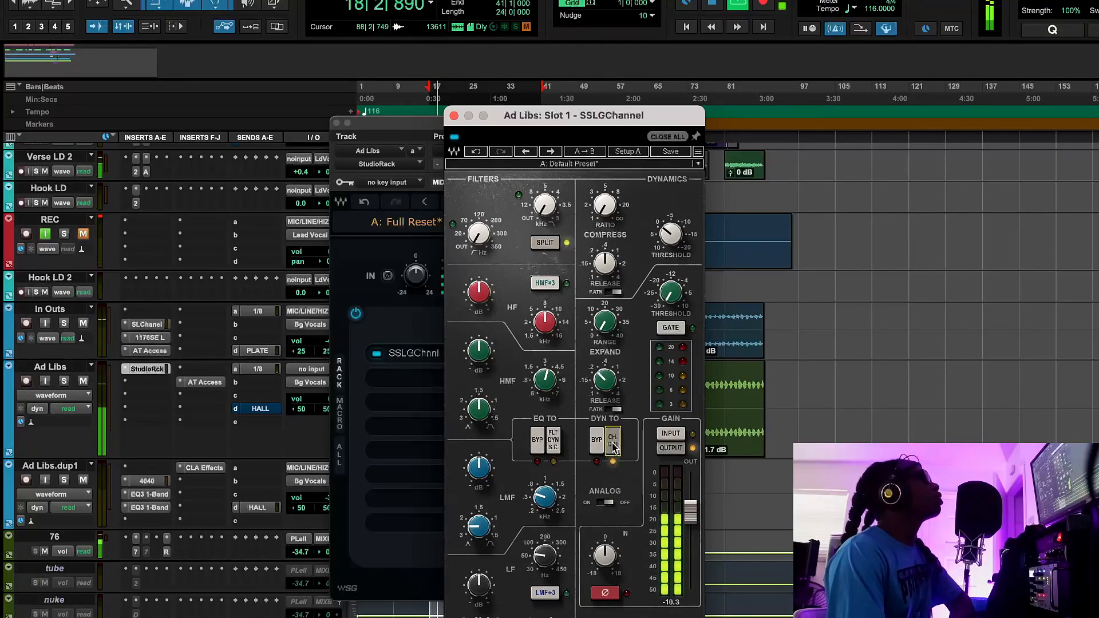
click(478, 233)
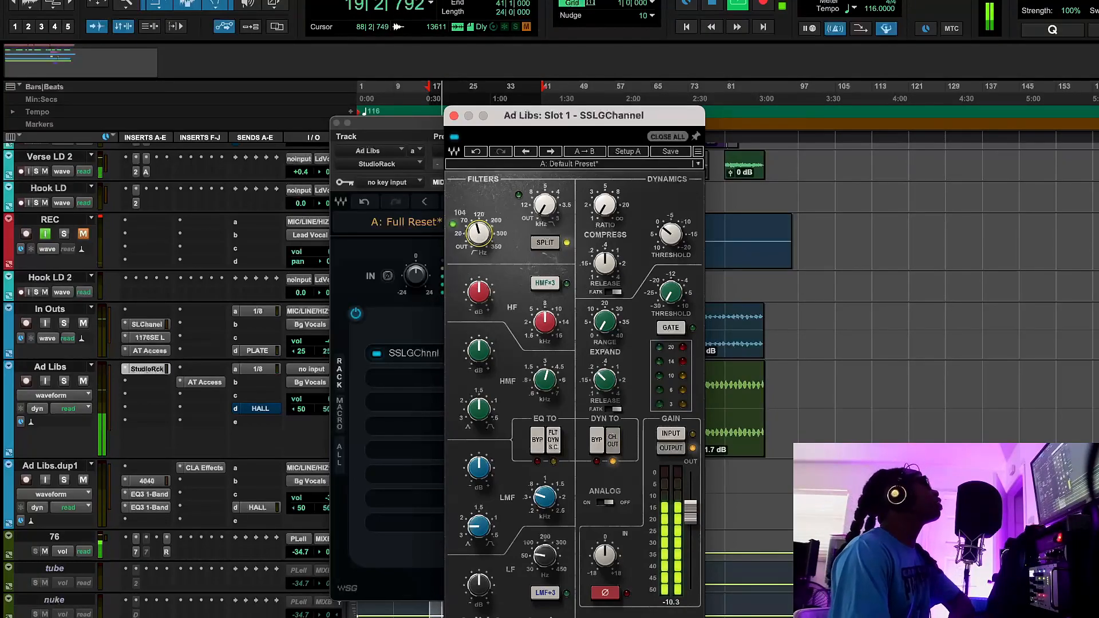
Step: Lower the SSLGChannel compressor threshold, raise its ratio, shorten its release and switch the fast attack setting
click(671, 233)
click(604, 204)
drag(606, 206, 606, 200)
click(605, 264)
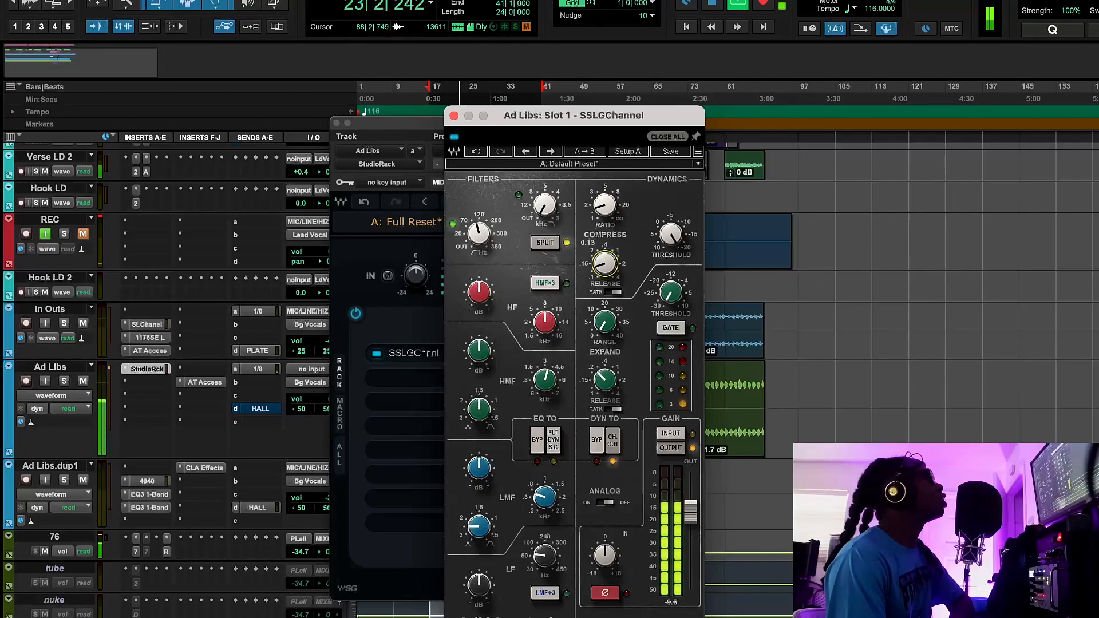
click(613, 292)
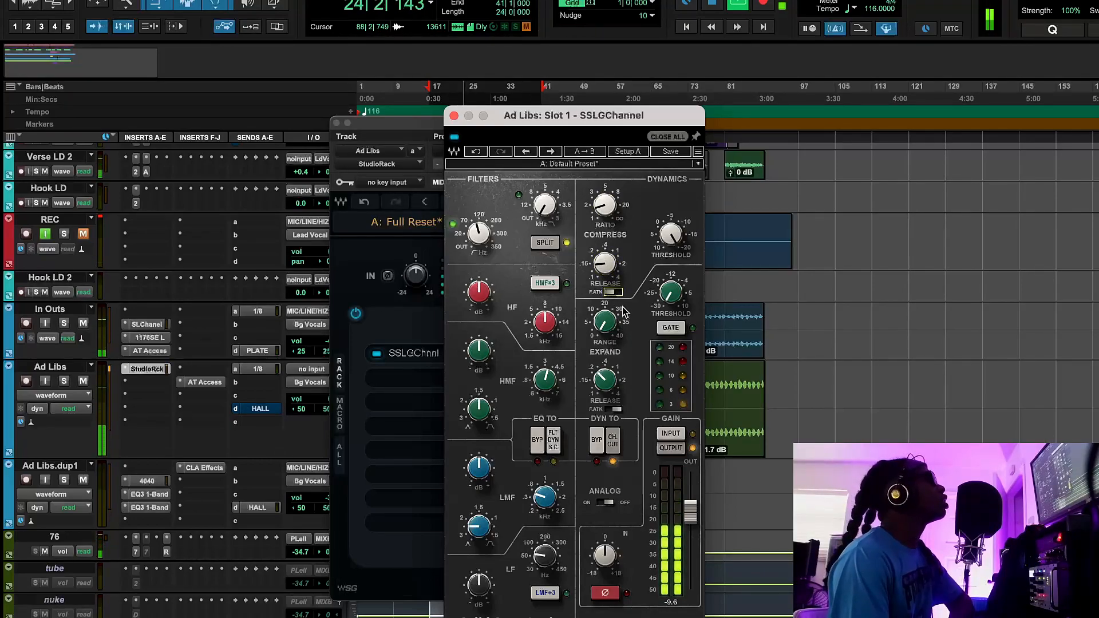
click(606, 264)
click(607, 208)
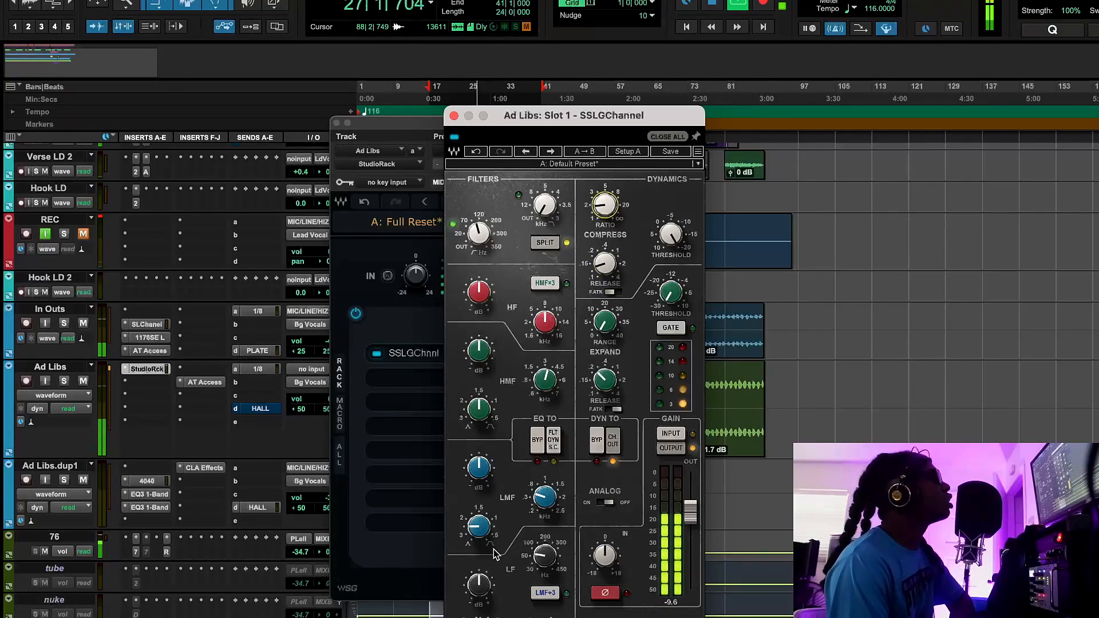
Step: Cut the LMF and LF gain, set the LF frequency to about 99 Hz, and slightly boost the HMF gain
click(479, 468)
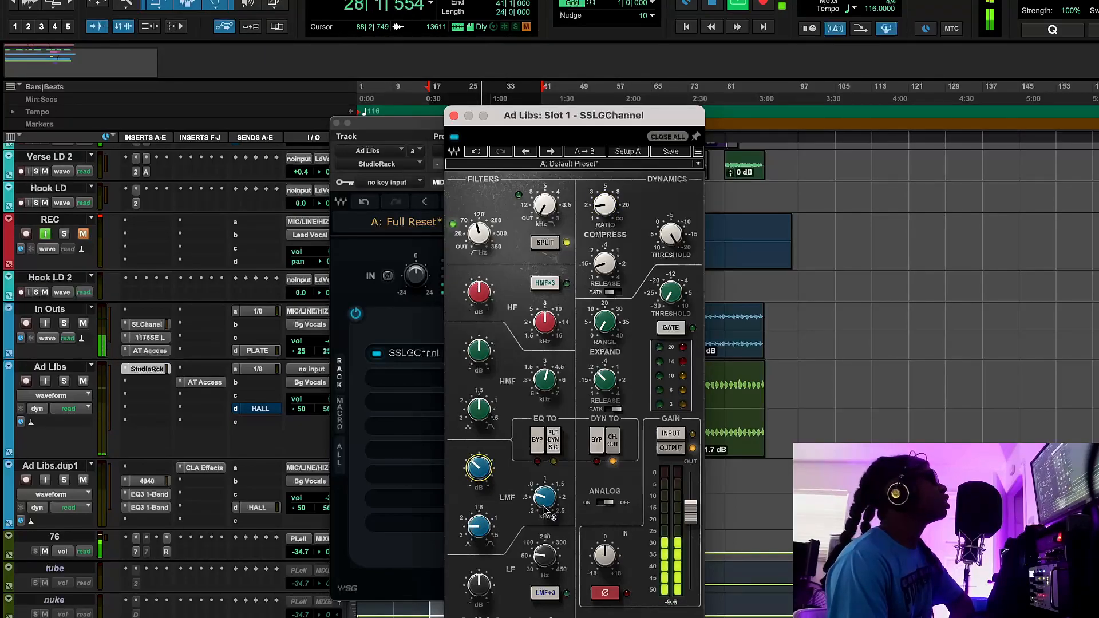
drag(479, 584, 478, 595)
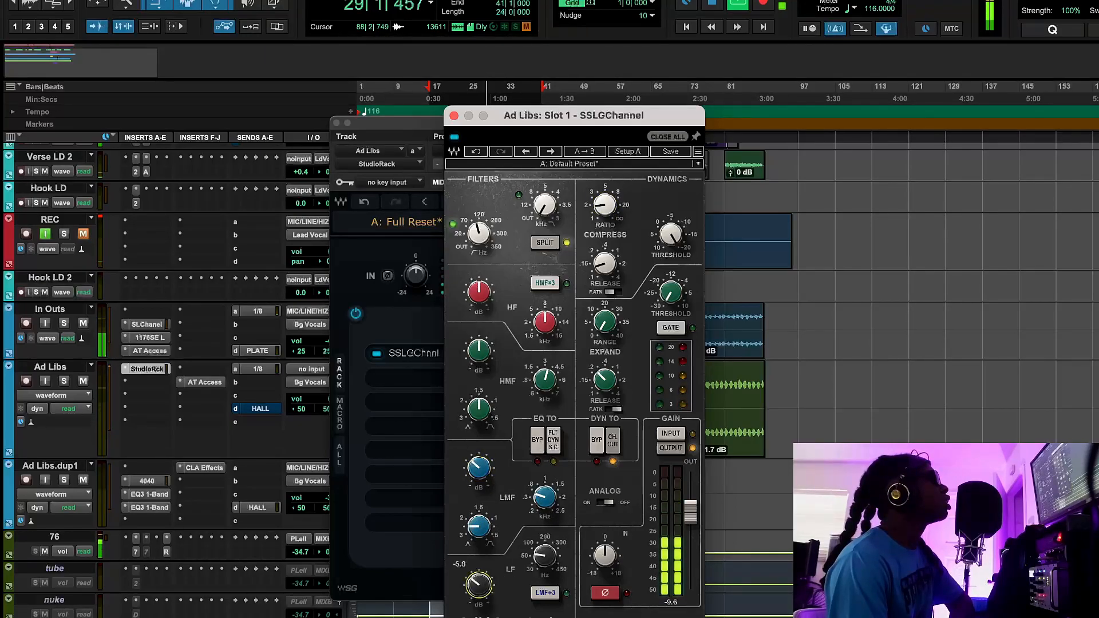
drag(536, 563, 536, 552)
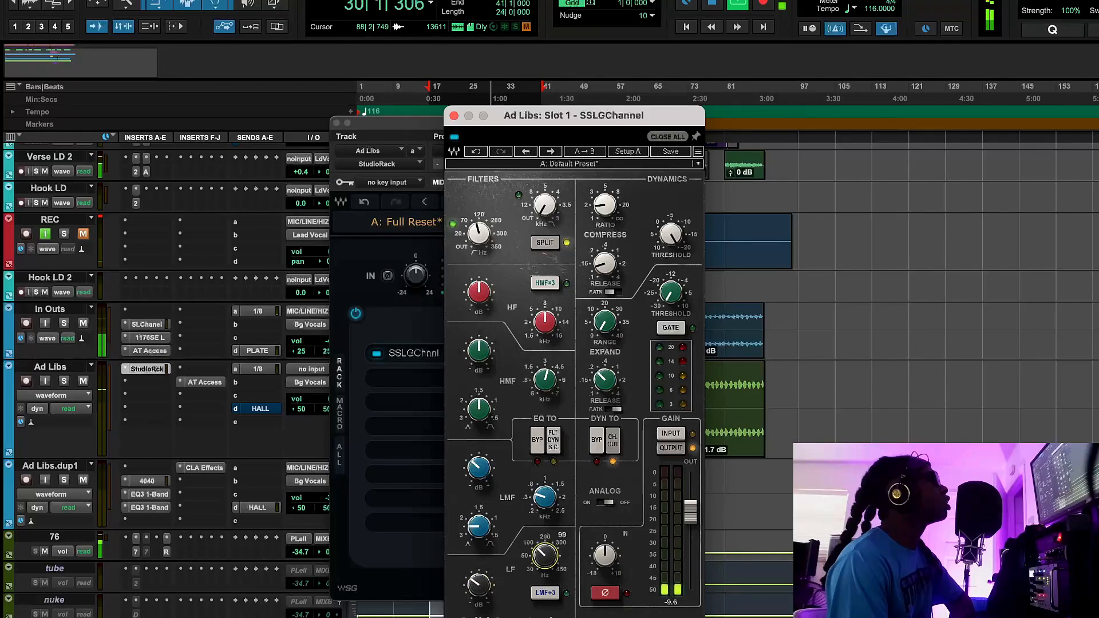
drag(475, 595, 474, 599)
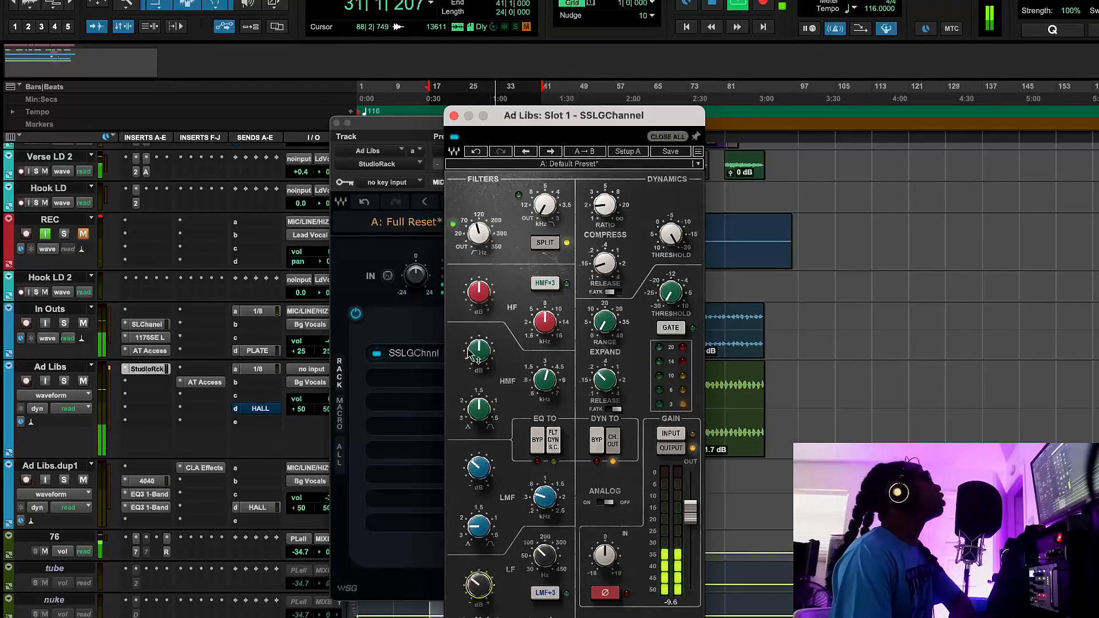
drag(478, 350, 478, 346)
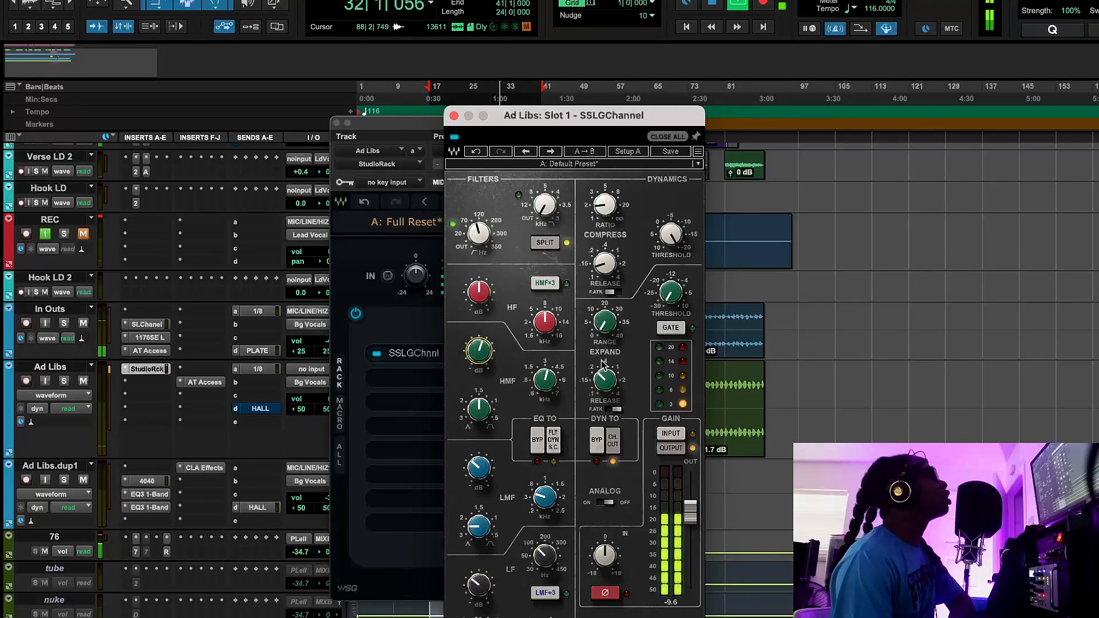
Step: Turn on the gate, adjust its range, threshold and release, and set the output fader to about 0.9 dB
click(666, 331)
drag(605, 332, 606, 275)
drag(660, 298, 690, 514)
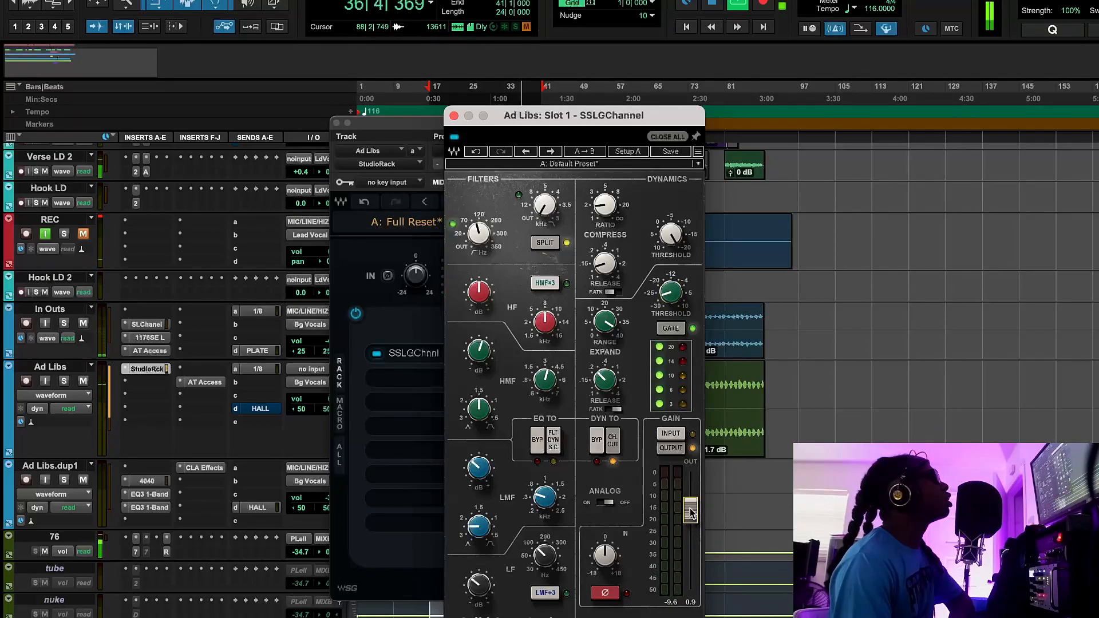
drag(607, 385, 607, 399)
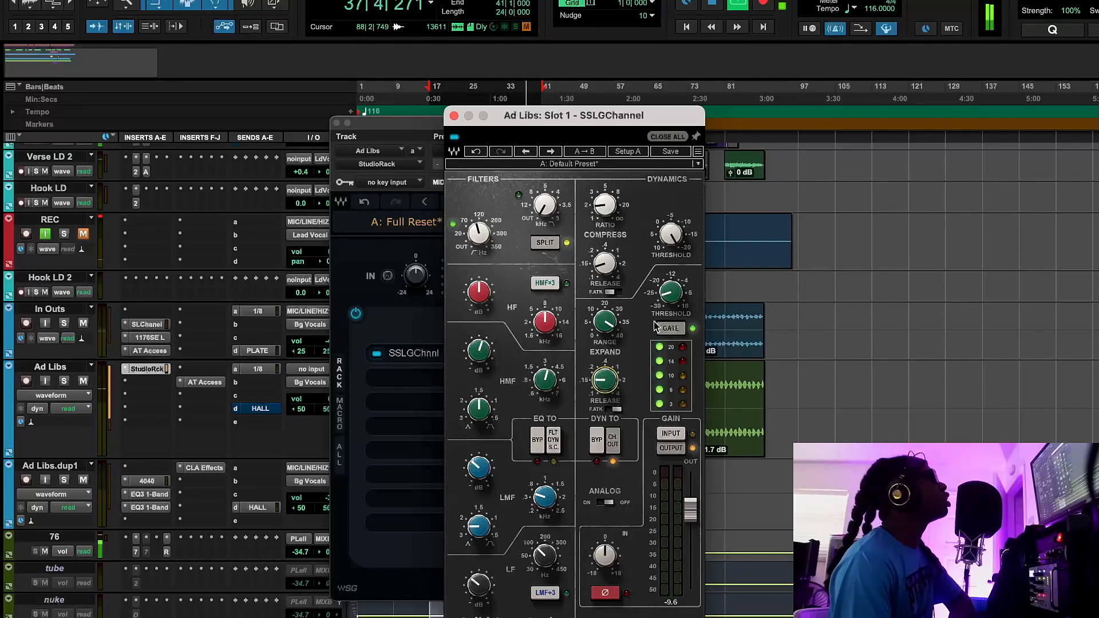
click(671, 293)
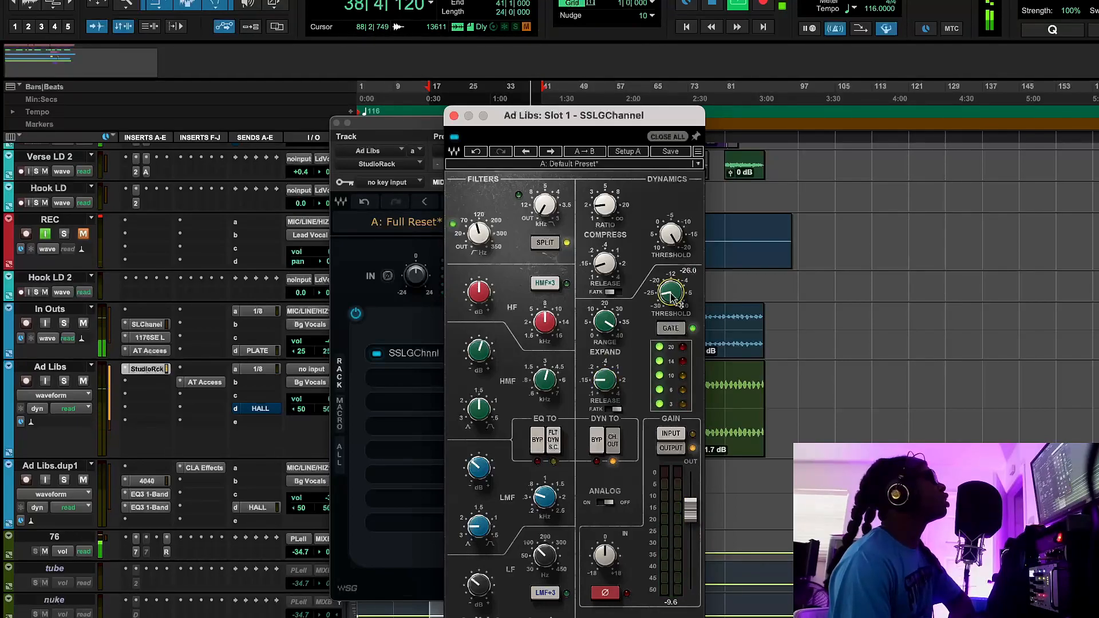
drag(671, 293, 671, 294)
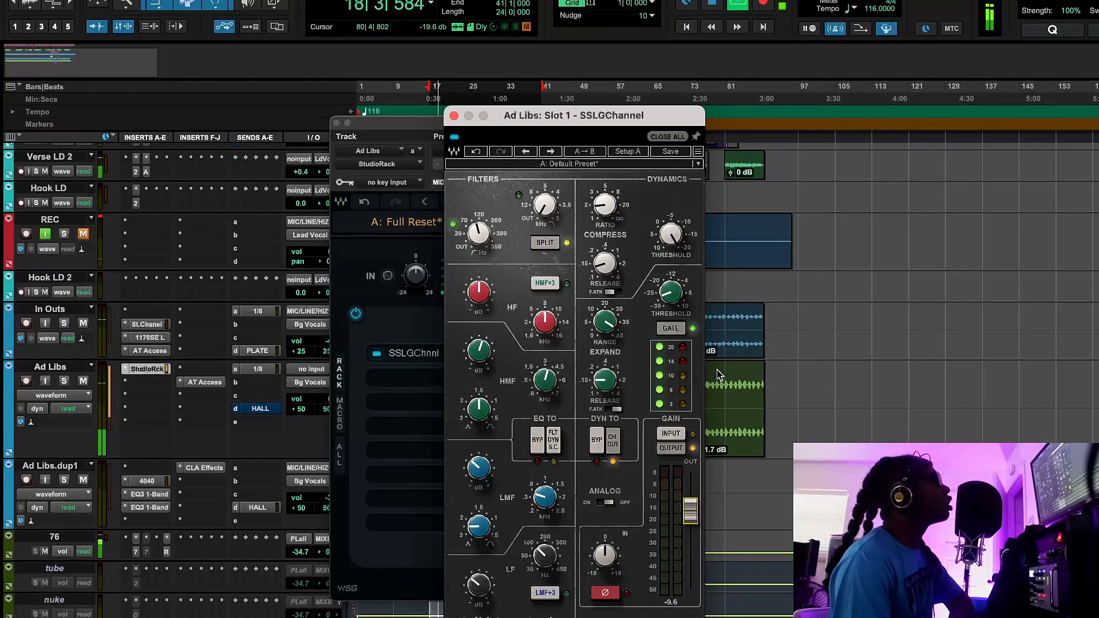
Step: Bypass and re-enable the SSLGChannel during playback to compare the ad libs with and without processing, ending with playback stopped
click(455, 137)
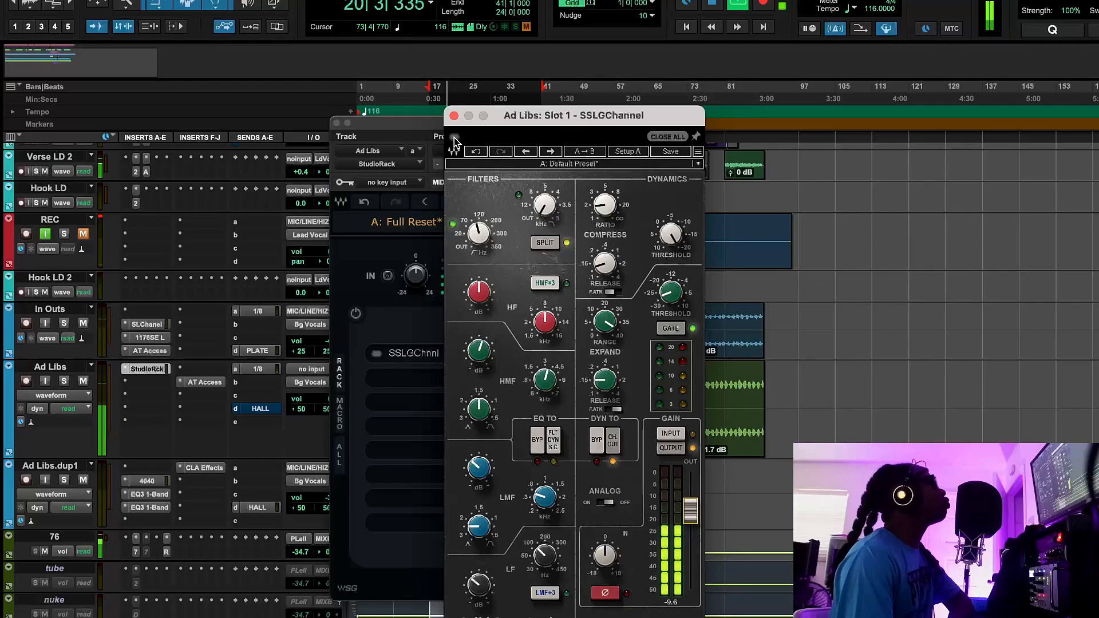
click(454, 137)
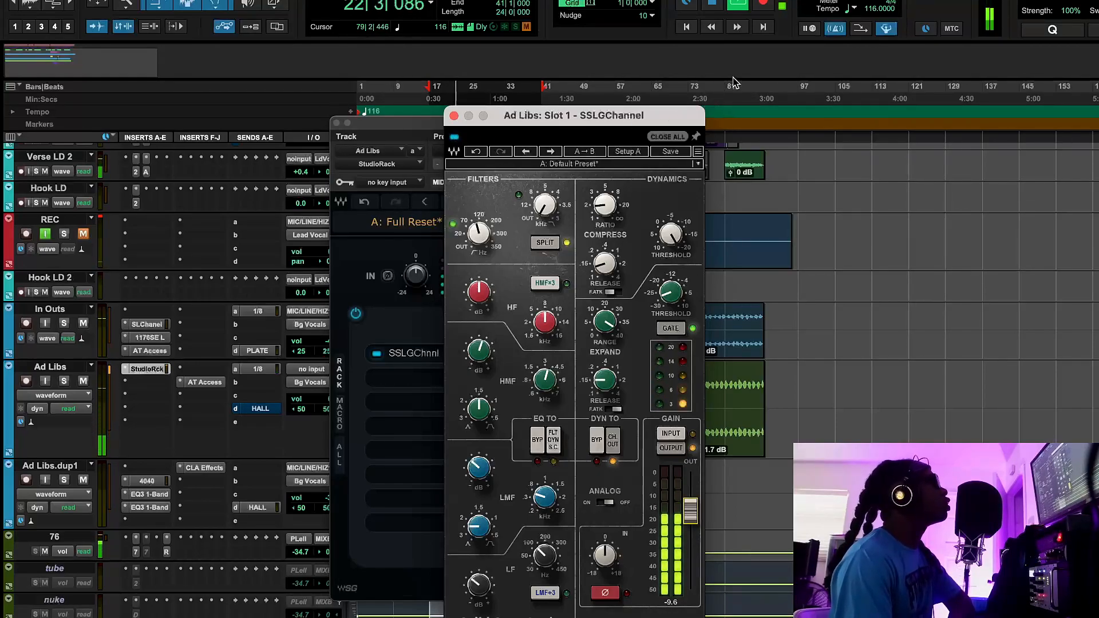
click(710, 8)
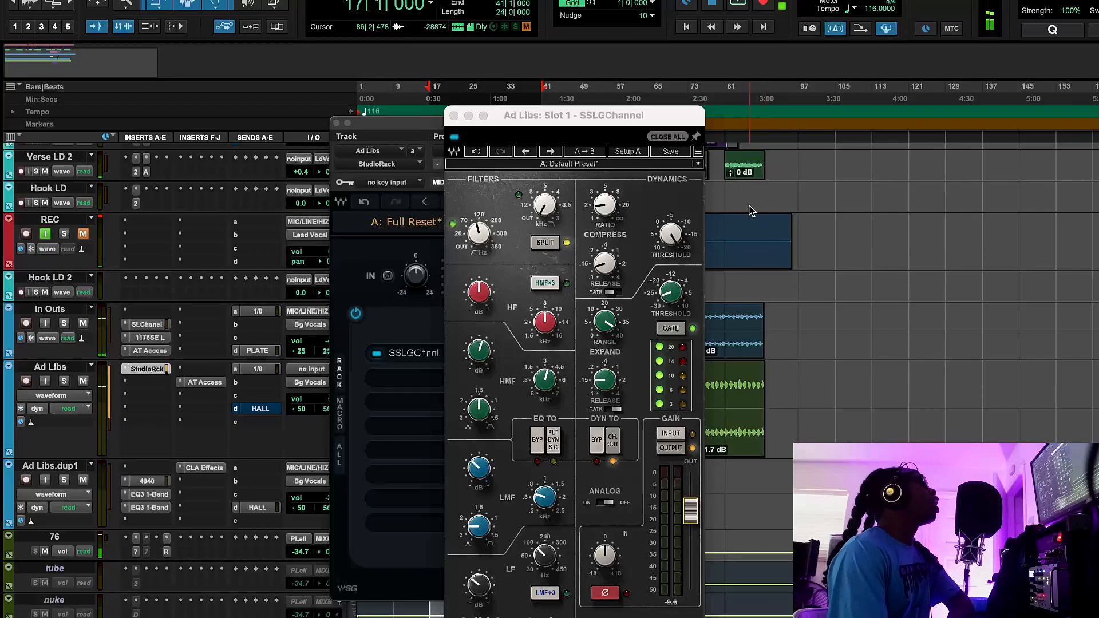
Step: Close the SSLGChannel window and move the plugin to the second StudioRack slot
click(453, 116)
drag(424, 361, 424, 389)
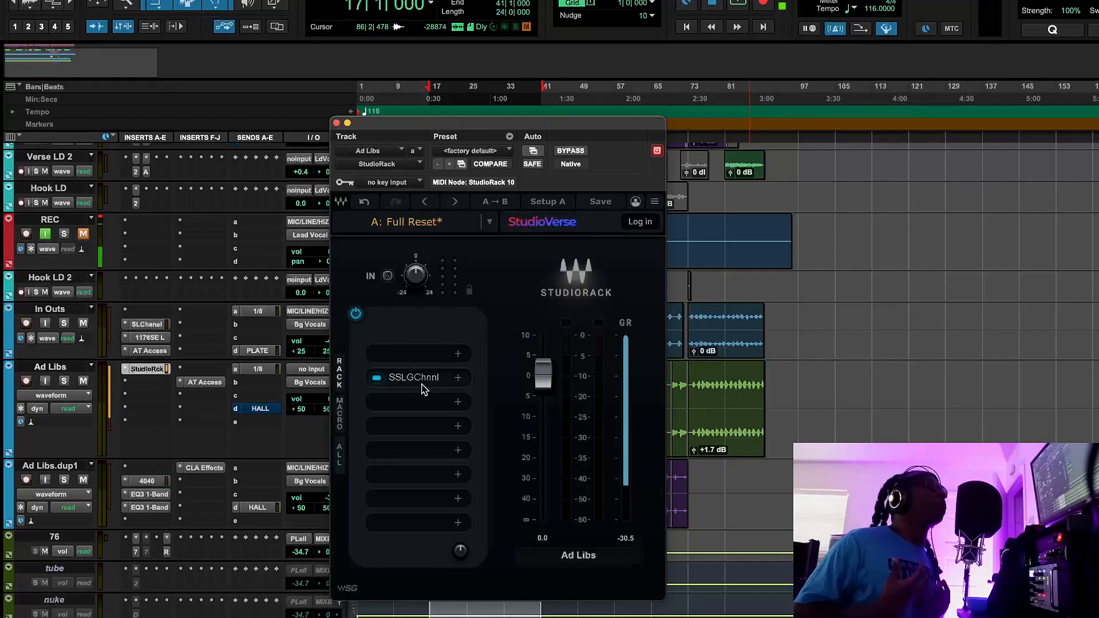
Step: Reopen the SSLGChannel from the second slot, review its filter, compressor and HMF settings, and close its window
click(423, 385)
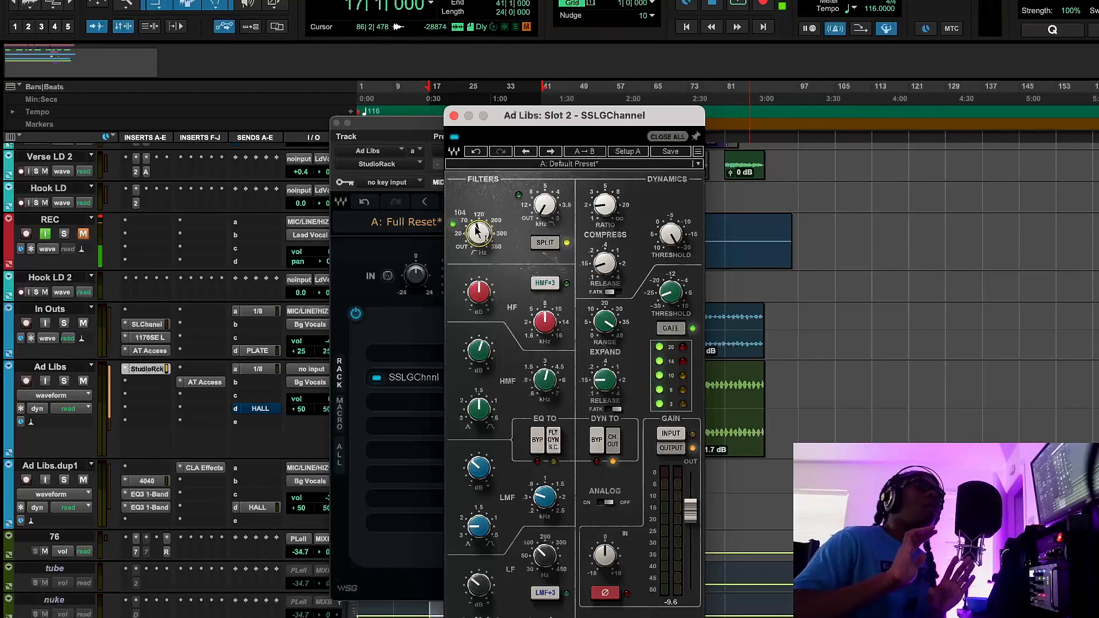
scroll(478, 232, up, 3)
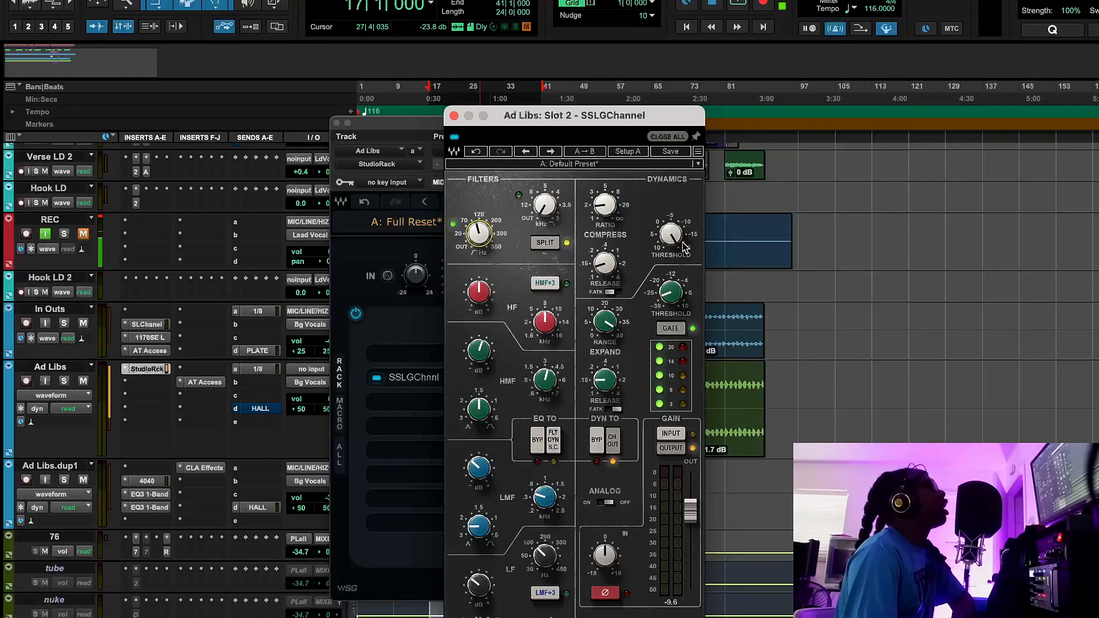
drag(611, 207, 612, 213)
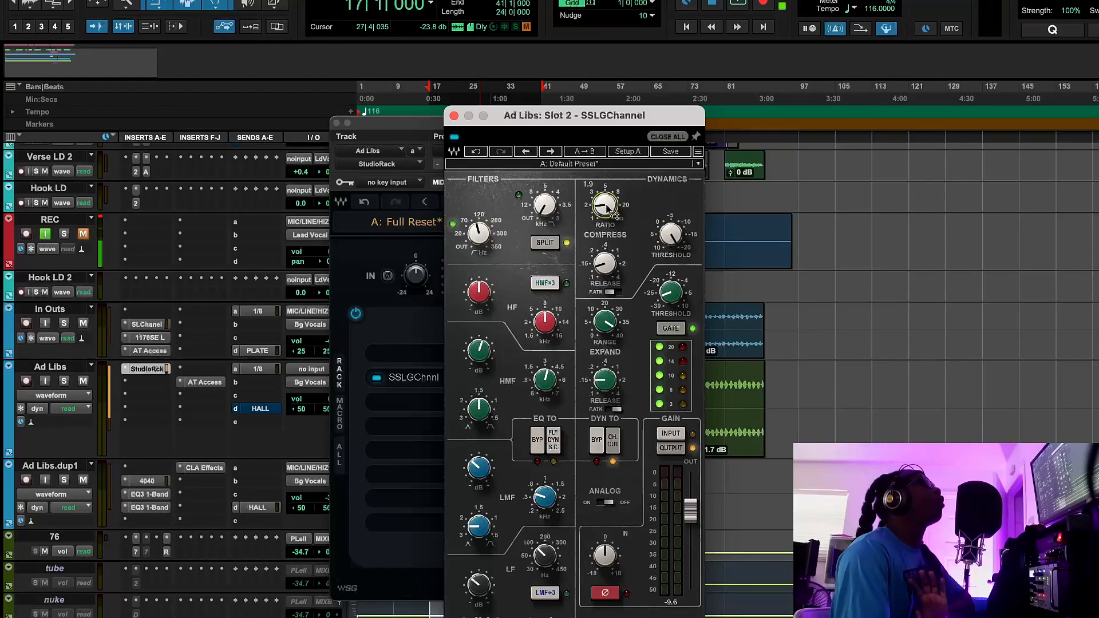
drag(680, 240, 679, 236)
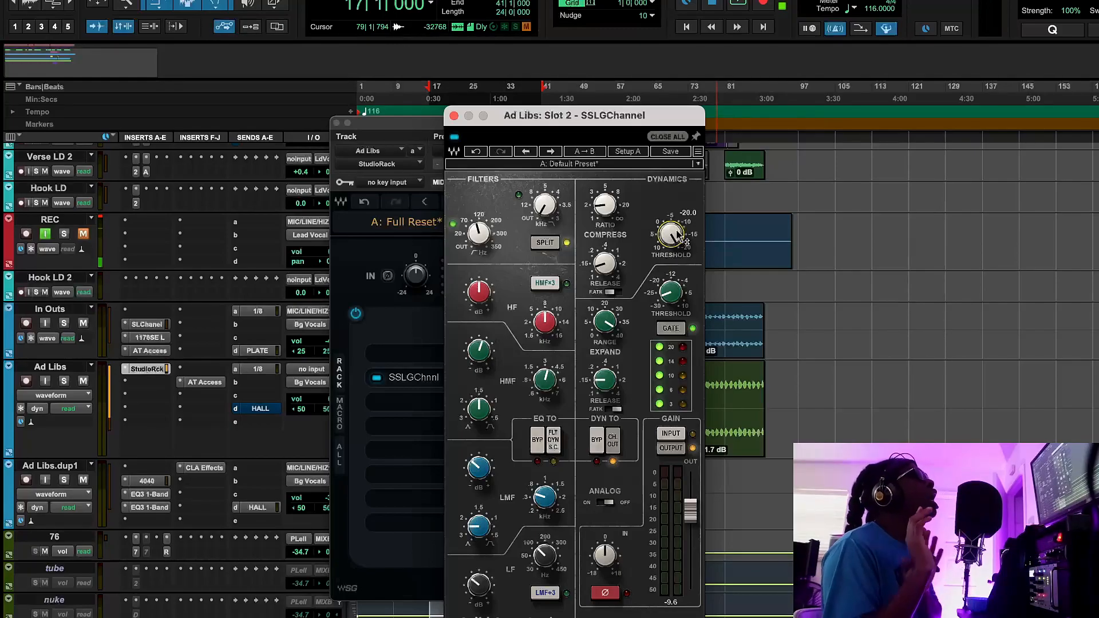
mouse_move(611, 264)
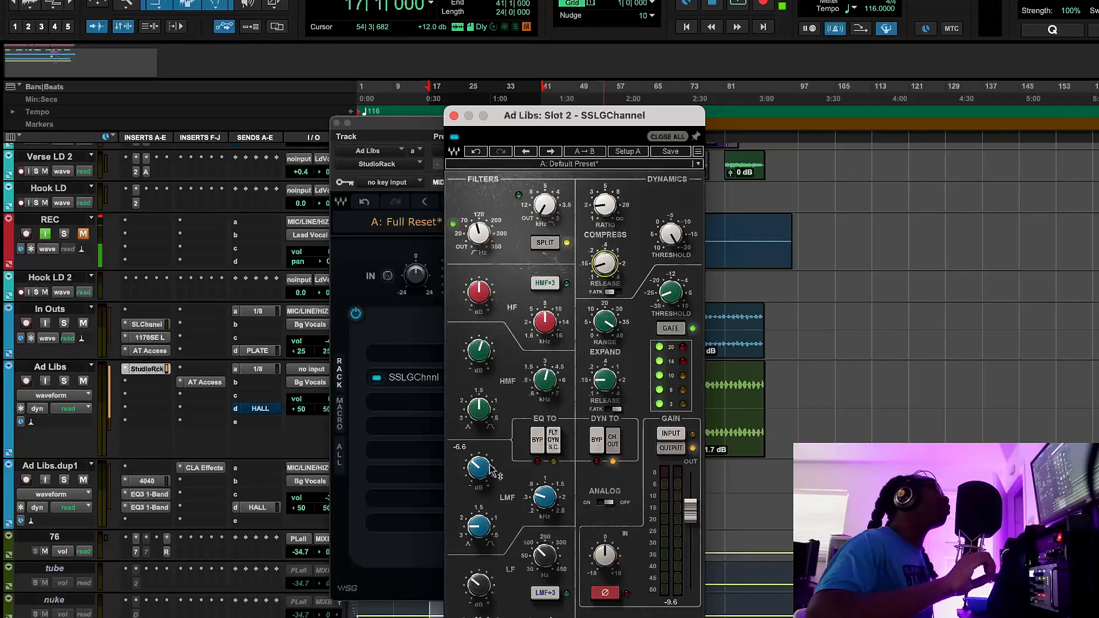
click(481, 348)
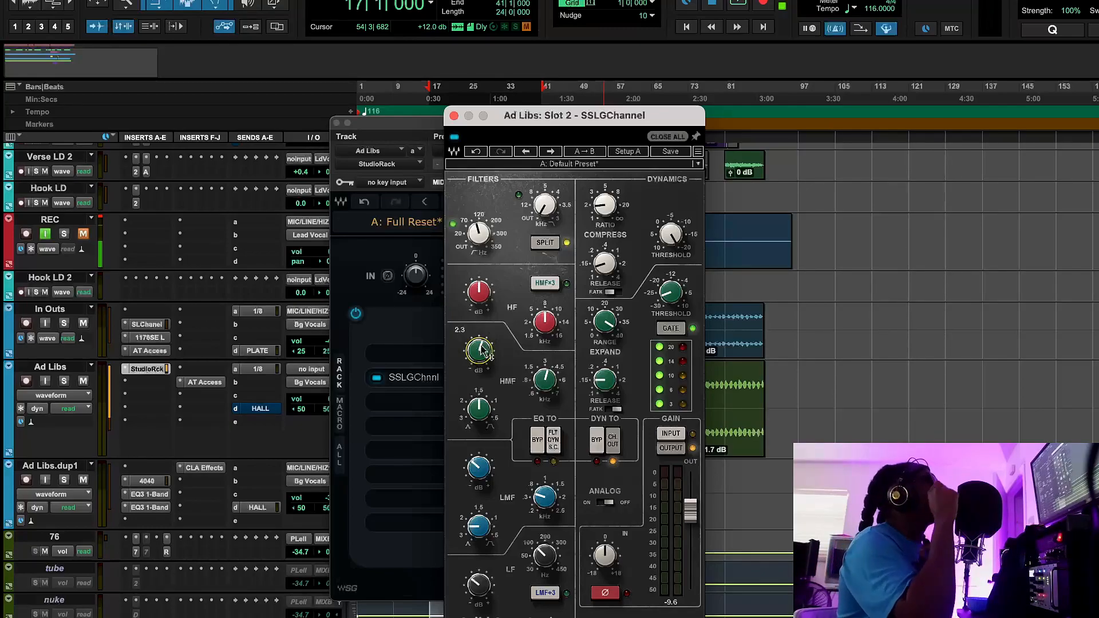
click(545, 384)
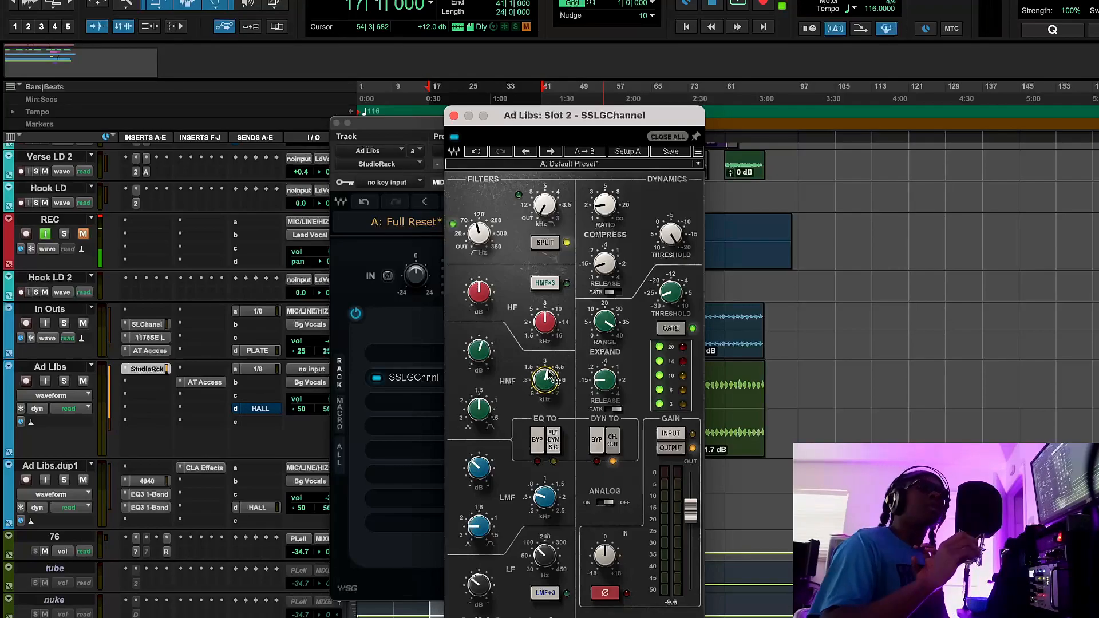
click(548, 376)
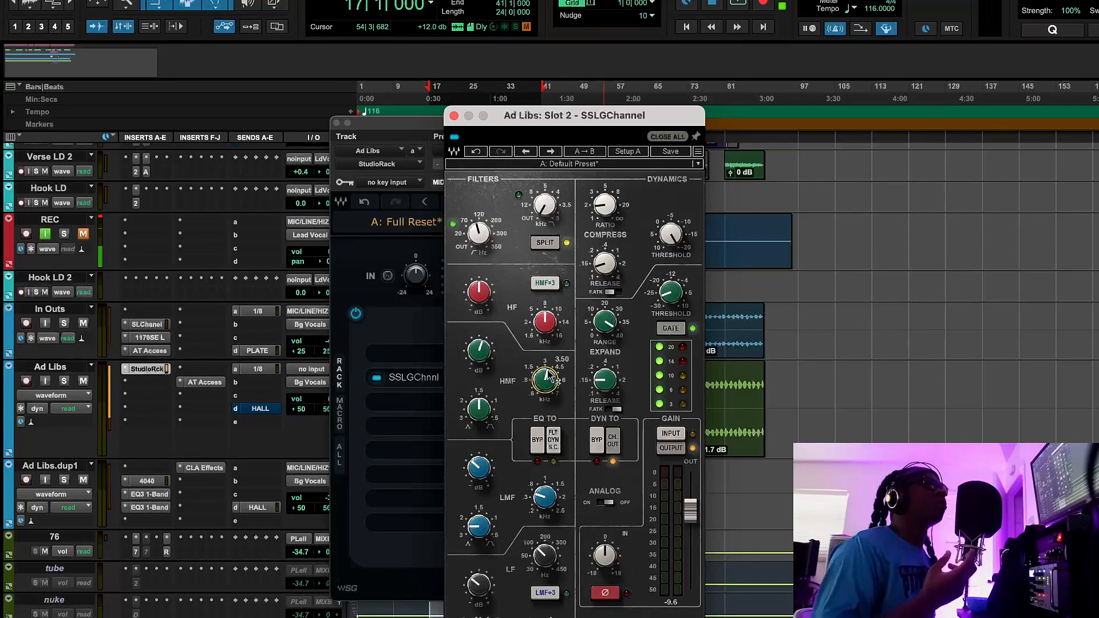
click(453, 115)
Step: Find RVox in the plugin list and load it into the third StudioRack slot
click(407, 402)
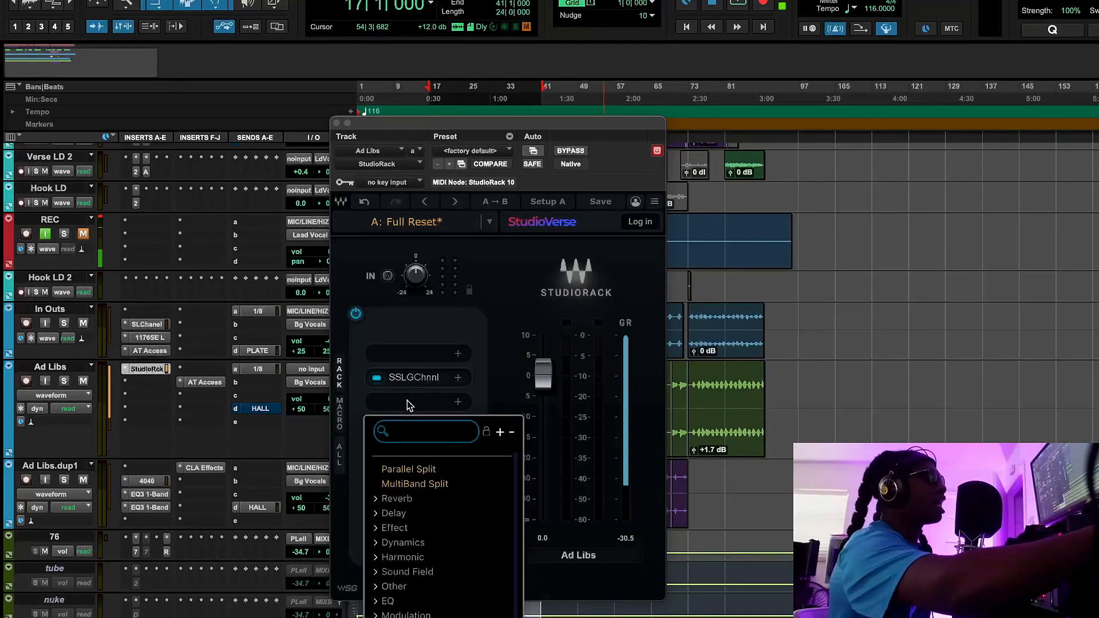
text(rvo)
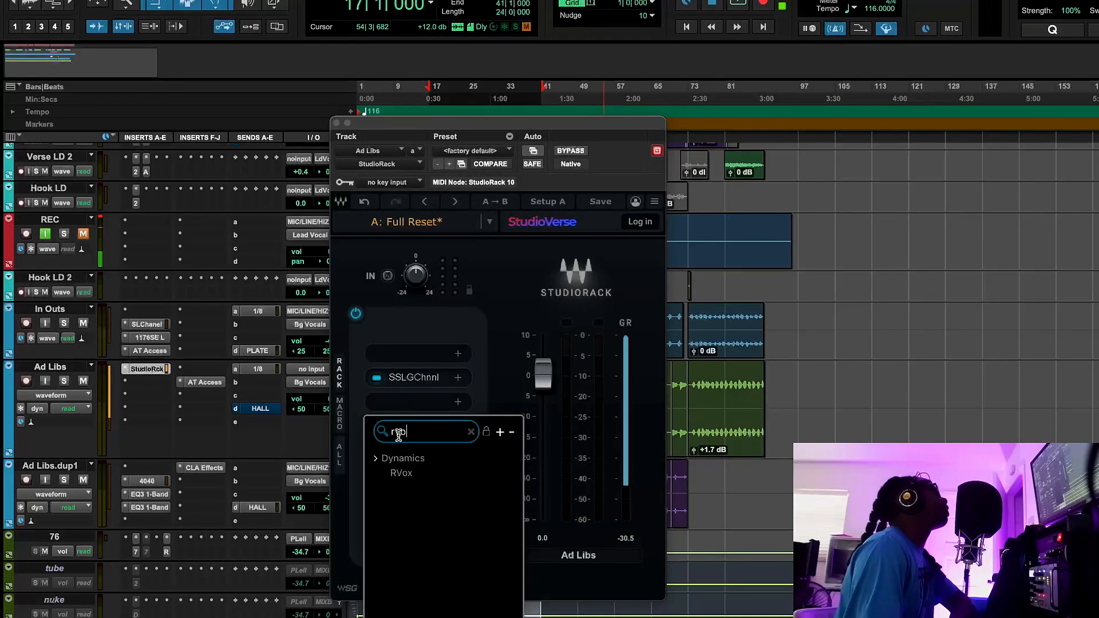
click(401, 473)
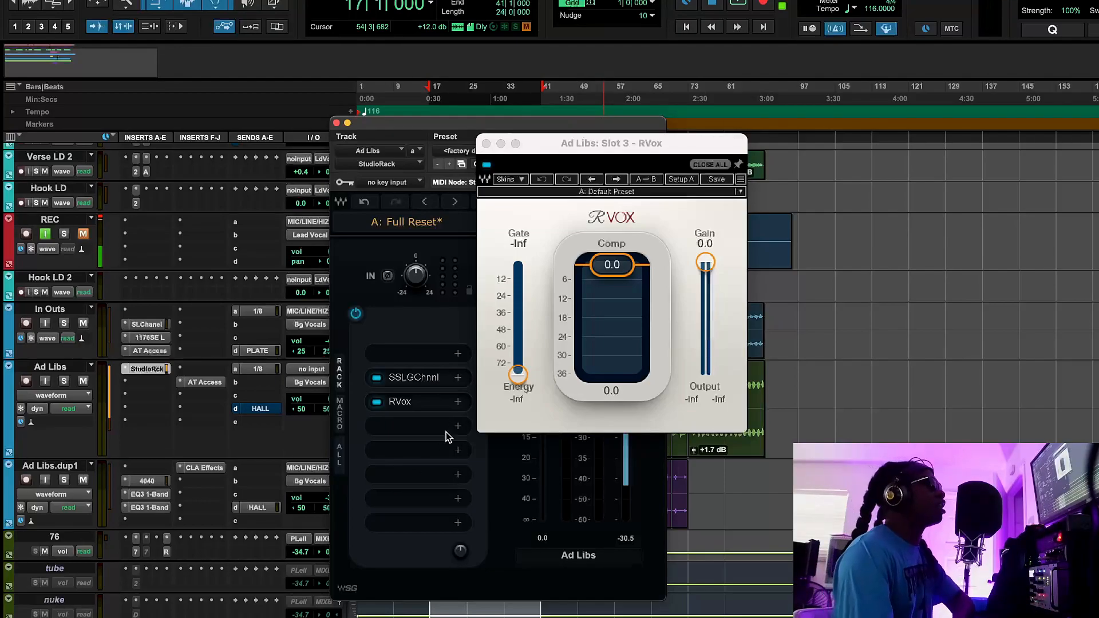
Step: With playback running, set the RVox gate to about -26.1, the gain to -4.9 and the compression to -6.9
click(739, 4)
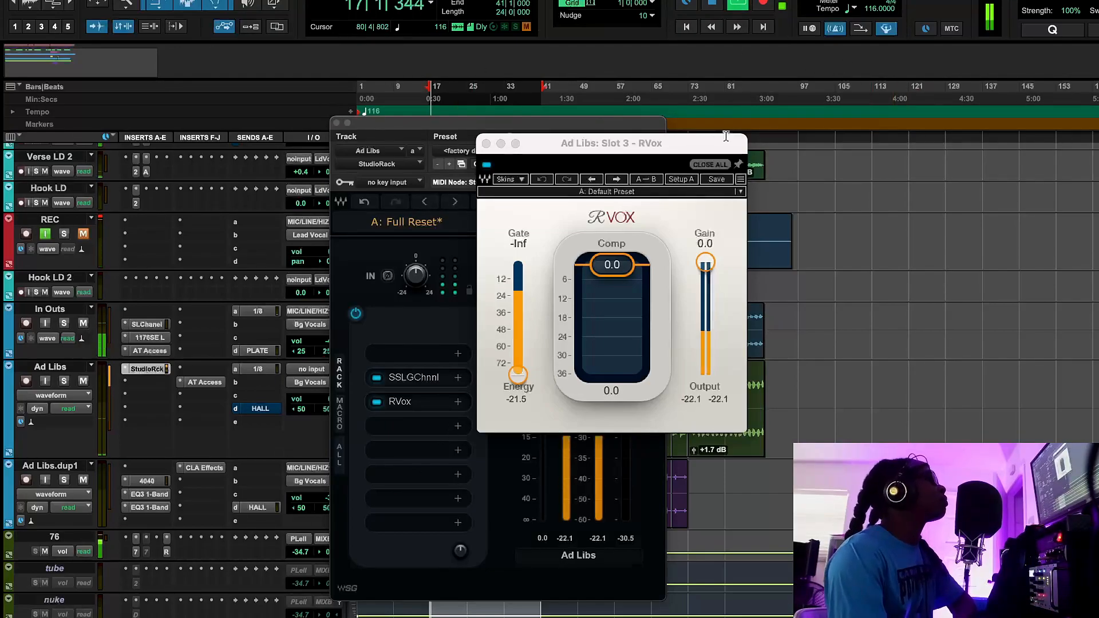
drag(518, 319, 519, 292)
drag(706, 263, 706, 277)
drag(612, 265, 622, 286)
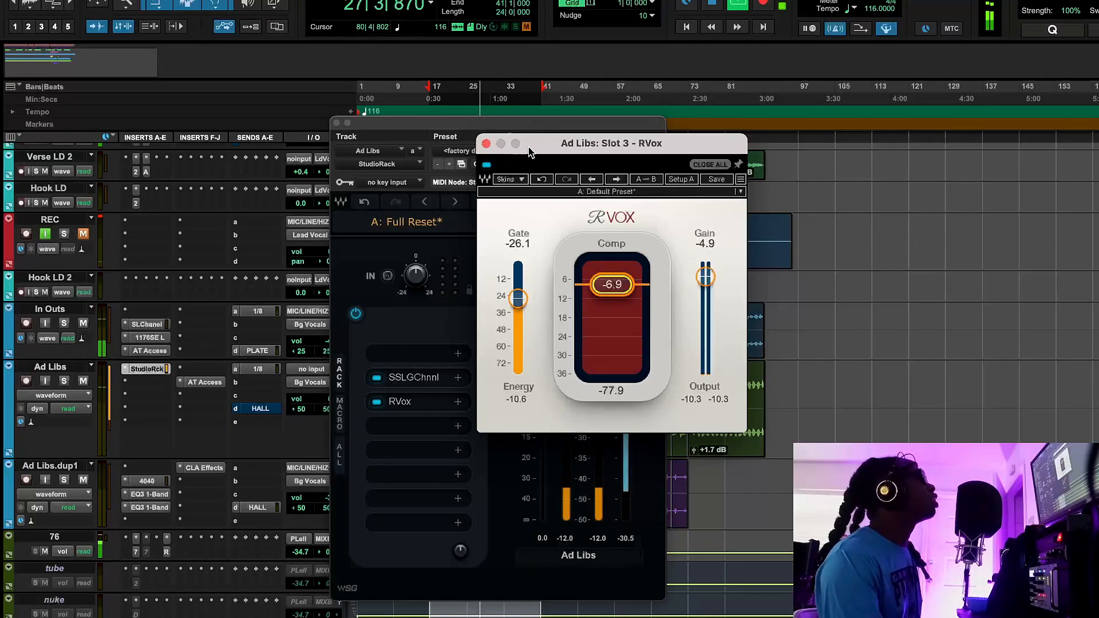
Step: Compare the ad libs with RVox bypassed and active, stop playback, and close the RVox window
click(486, 165)
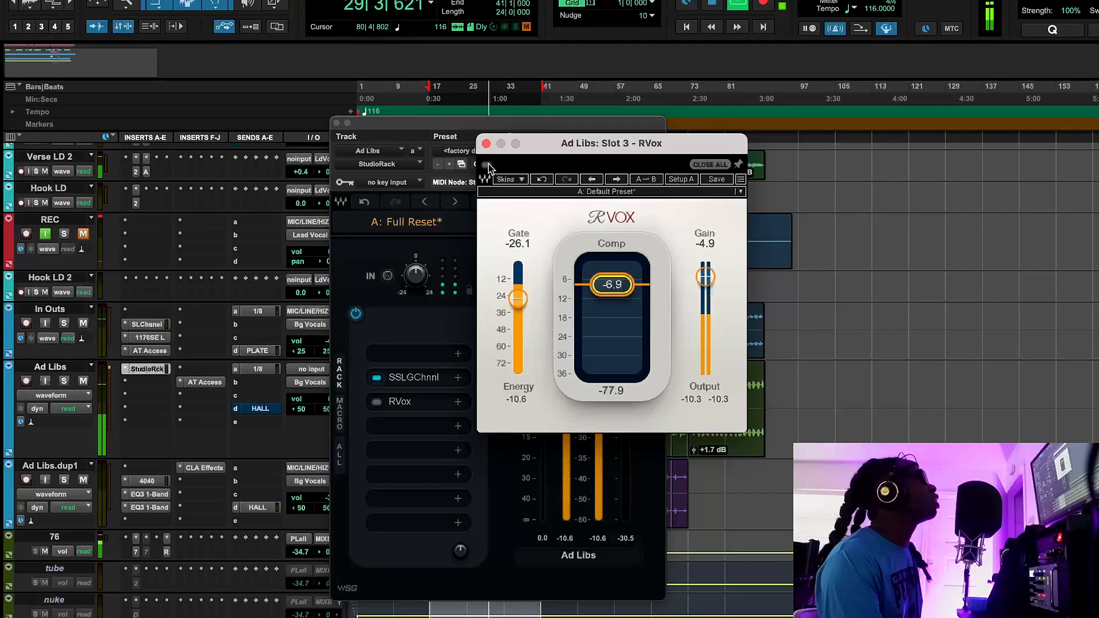
click(486, 165)
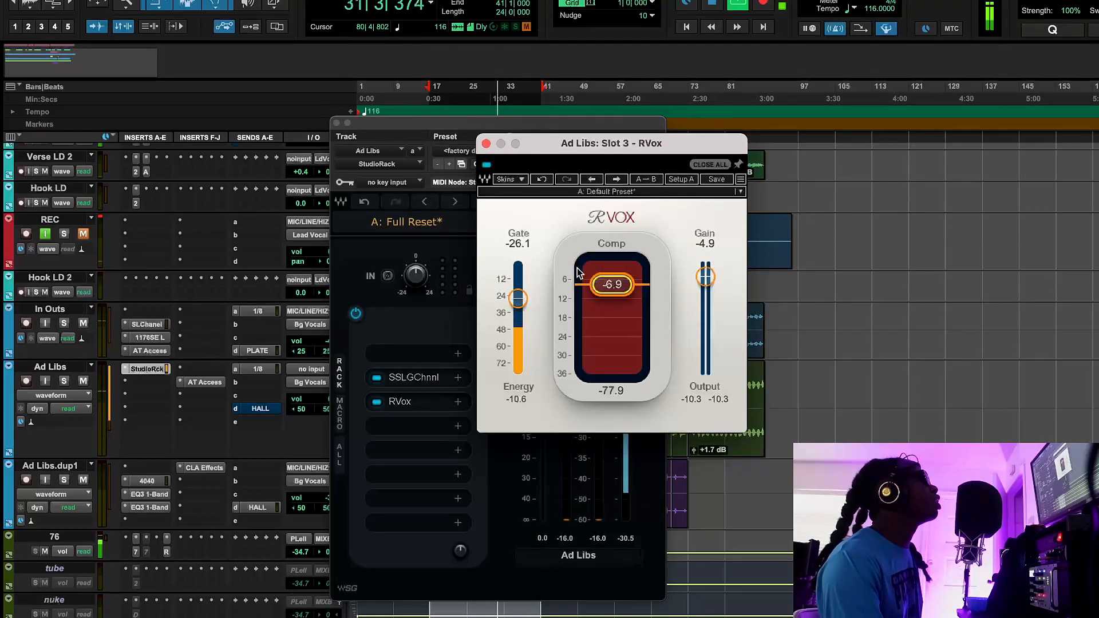
click(713, 3)
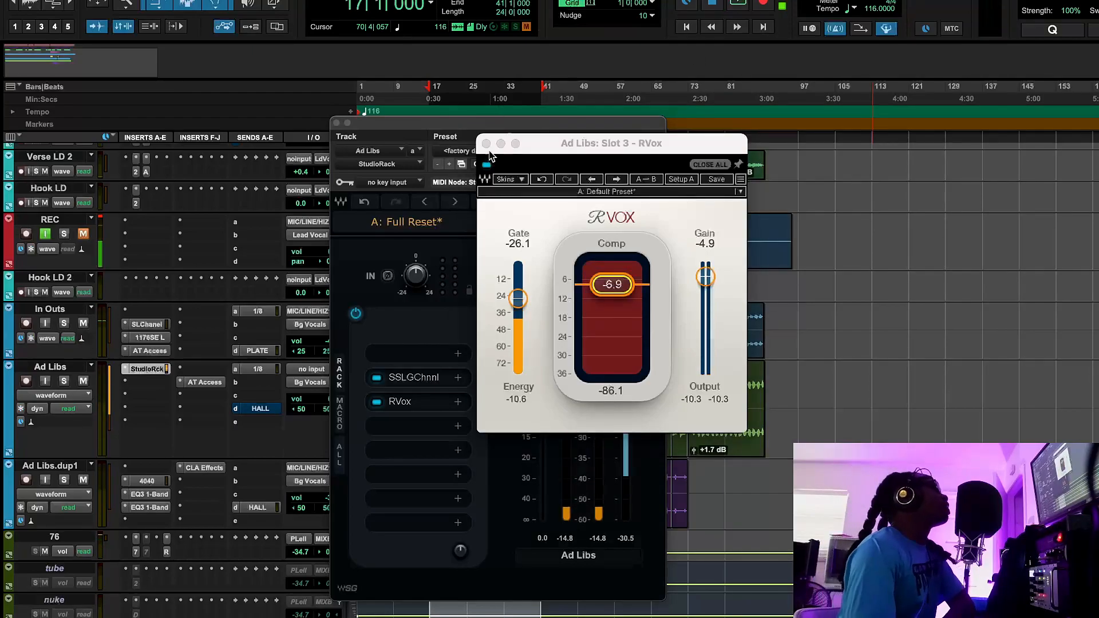
click(487, 143)
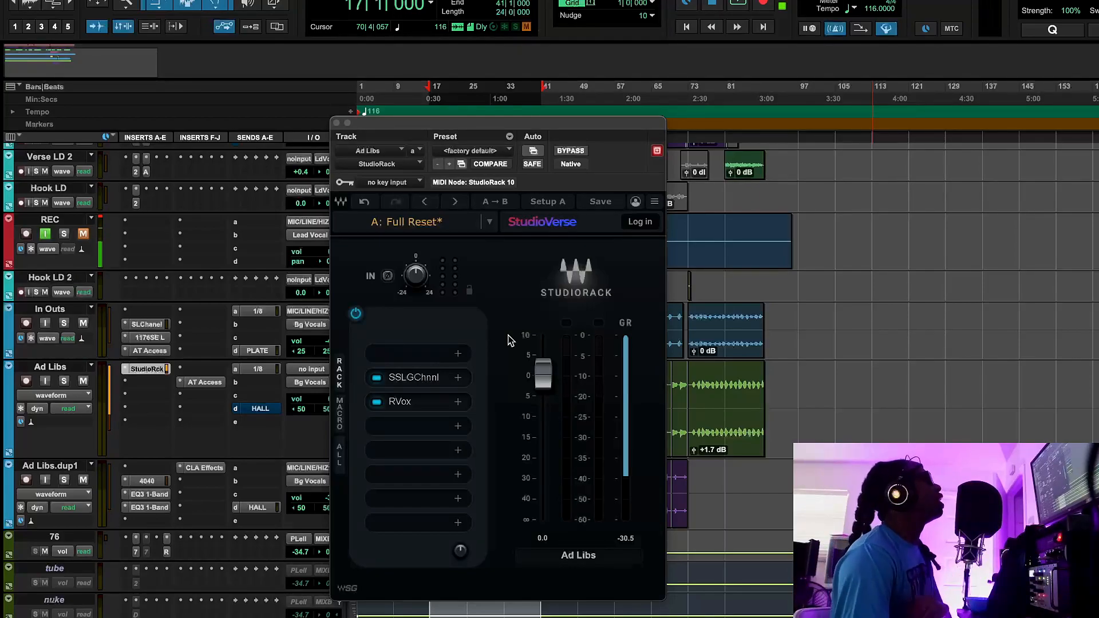
Step: Find the L1 limiter in the plugin list and load it into the fourth StudioRack slot
click(420, 424)
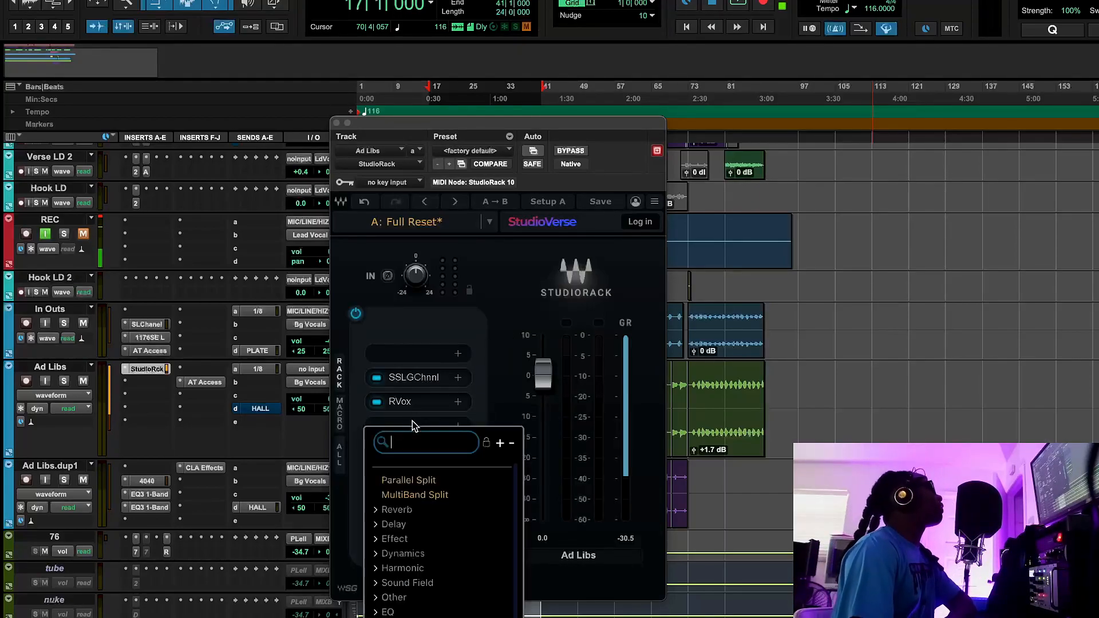
text(l1)
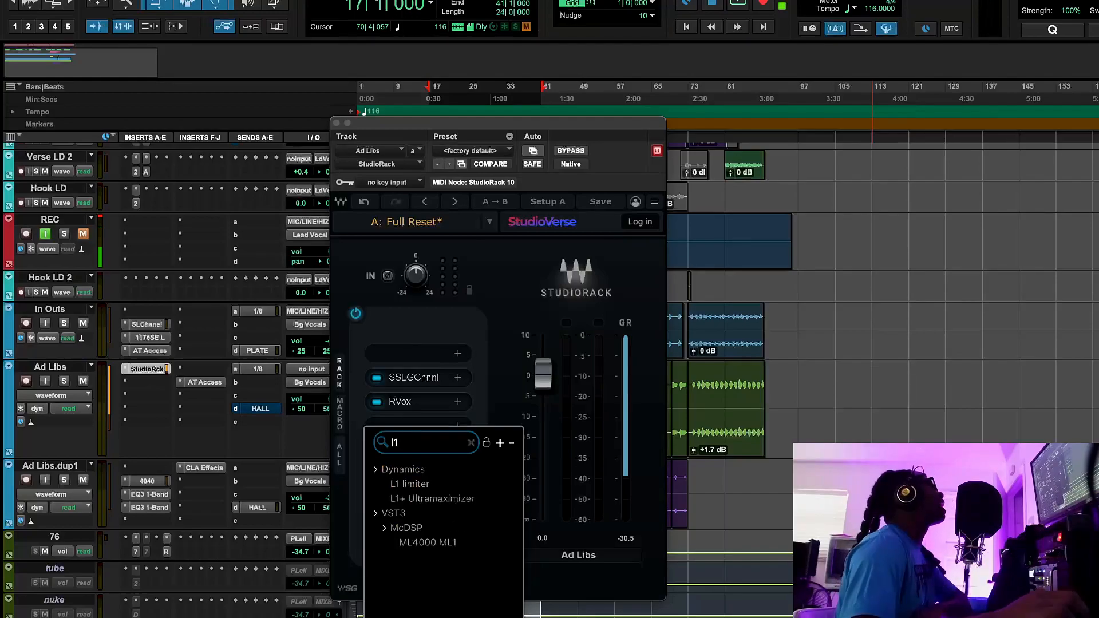
click(424, 484)
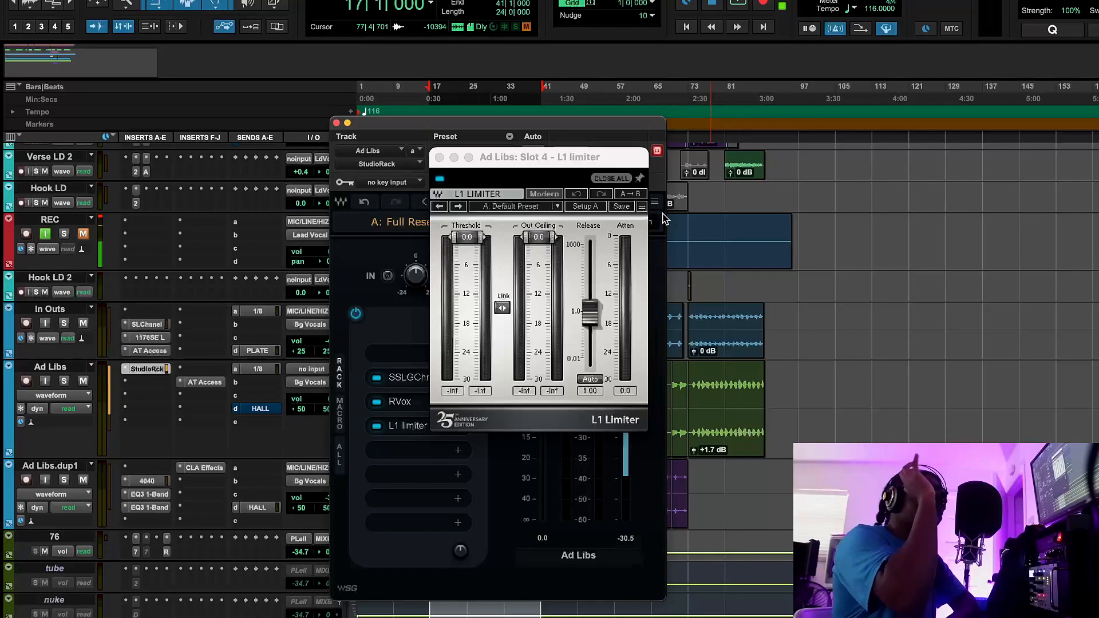
Step: During playback, lower the L1 limiter's linked threshold and output ceiling to -17.0 and turn on Auto release
click(736, 6)
drag(502, 308, 573, 382)
click(590, 379)
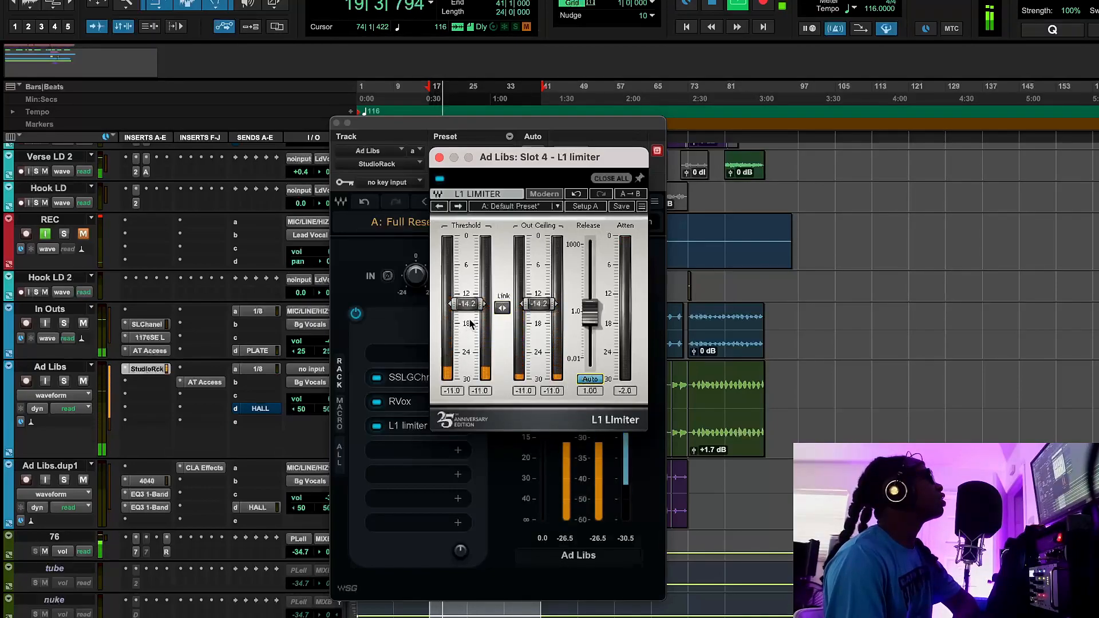
drag(502, 308, 502, 316)
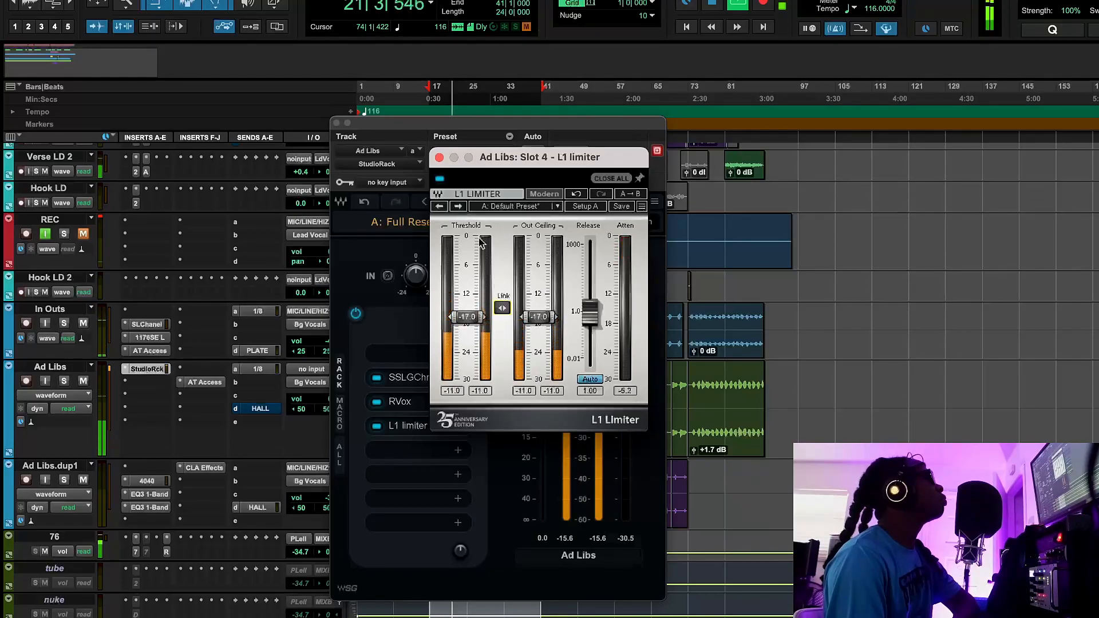
Step: Compare the ad libs with the L1 limiter bypassed and active, and lower its linked threshold and ceiling to -17.7
click(440, 179)
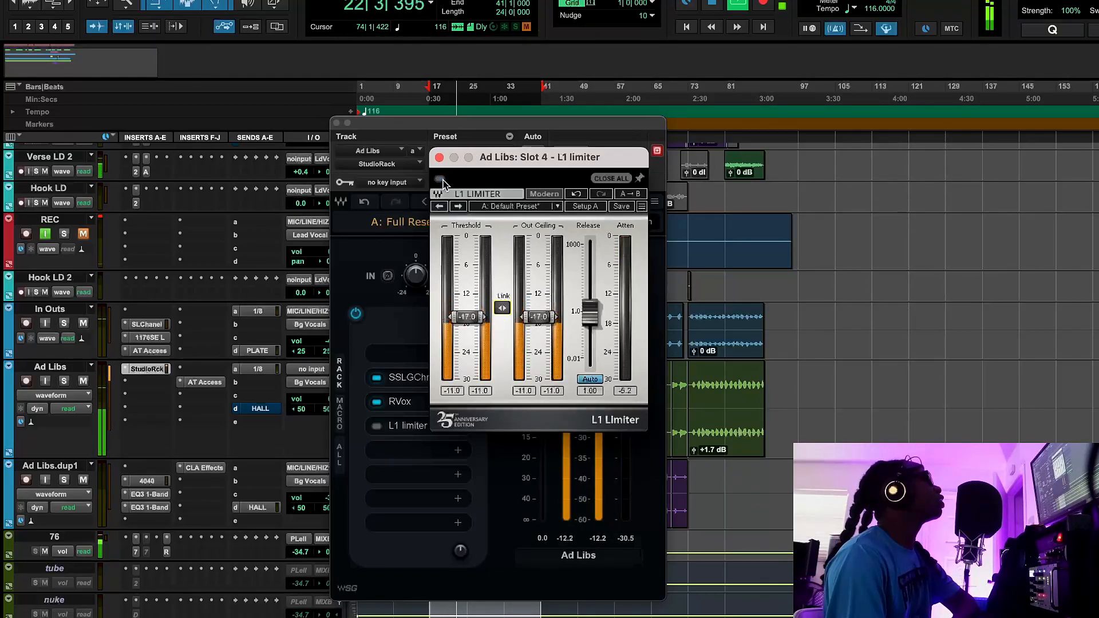
click(439, 179)
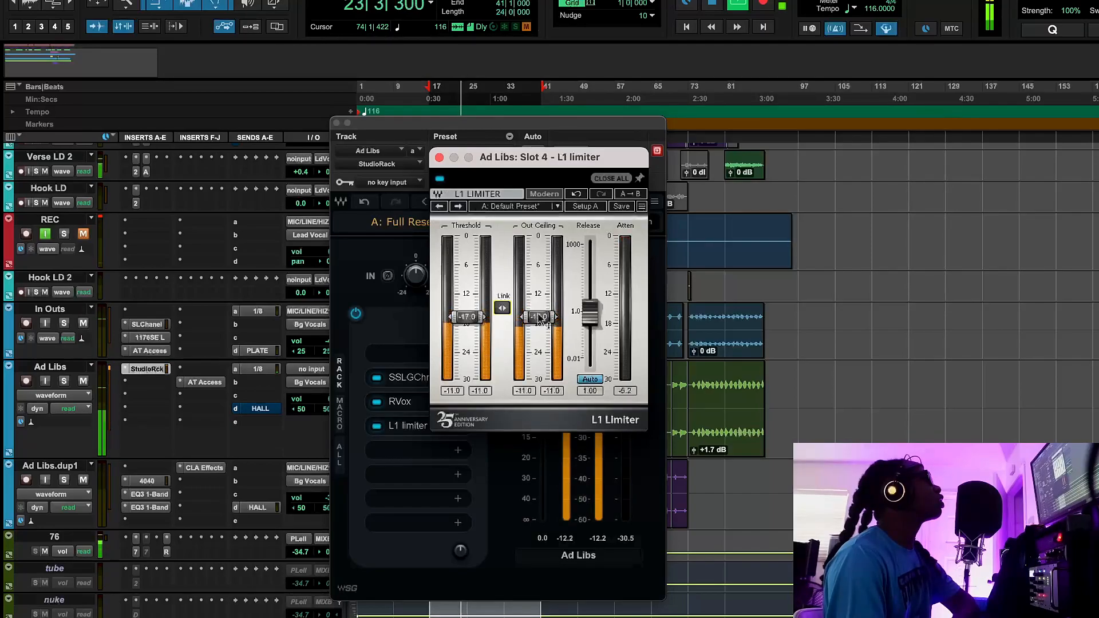
drag(502, 307, 502, 309)
Step: Bypass and re-enable the L1 limiter once more to compare the sound, stop playback, and close its window
click(440, 181)
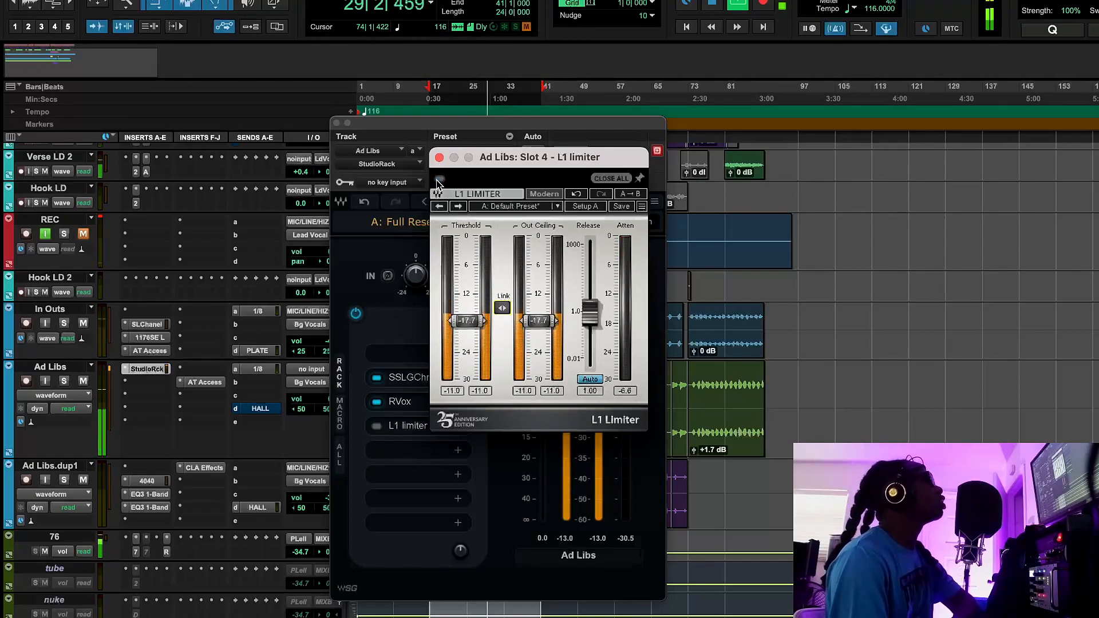
click(439, 180)
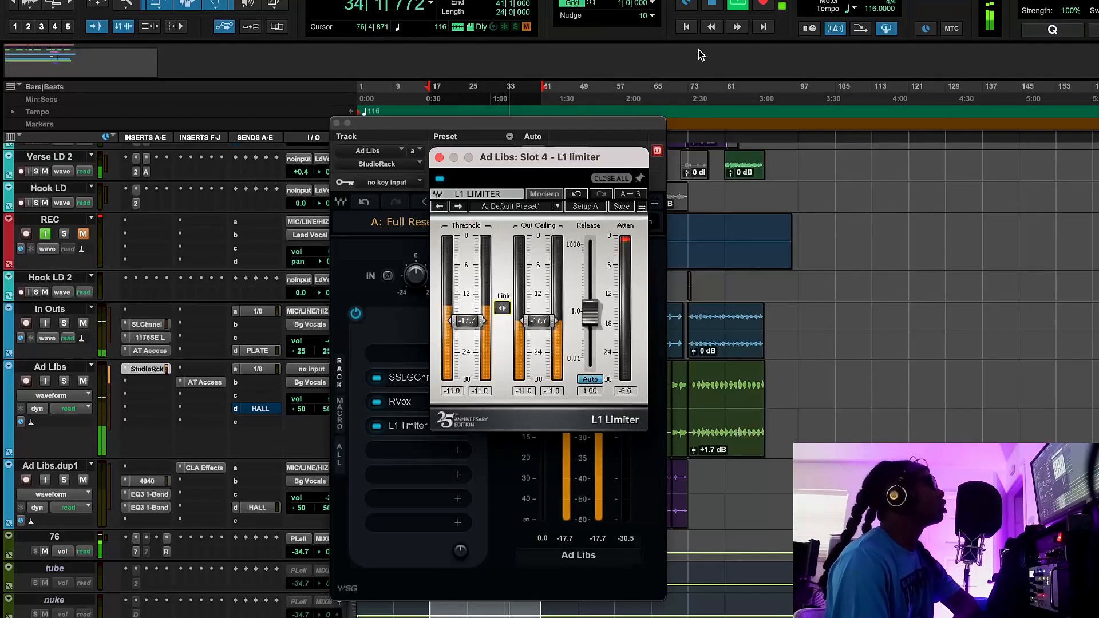
click(718, 8)
click(716, 7)
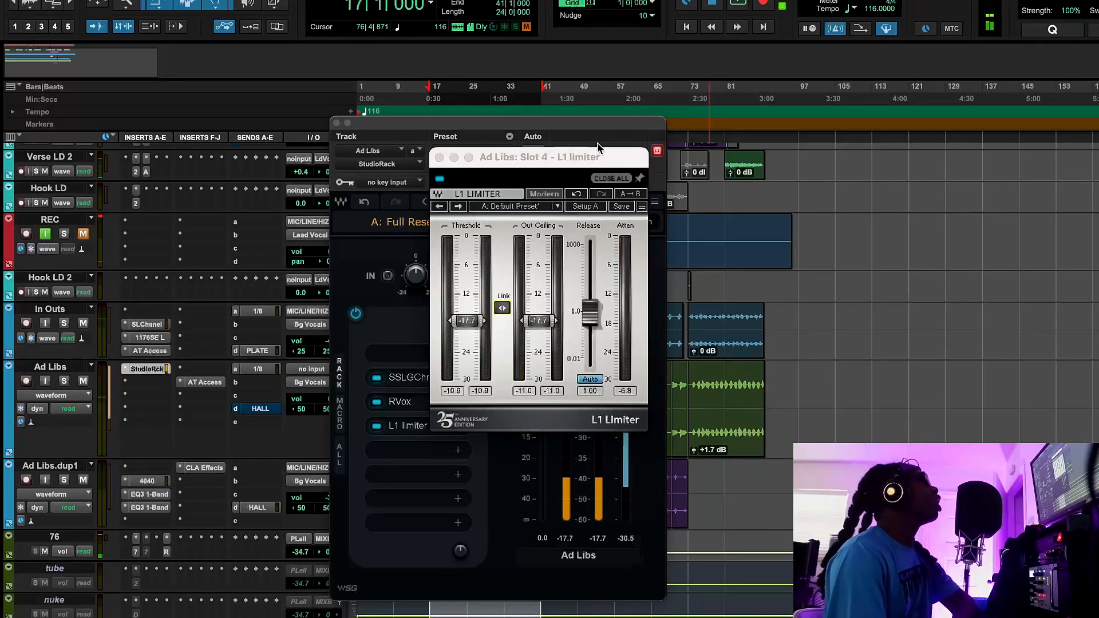
click(439, 157)
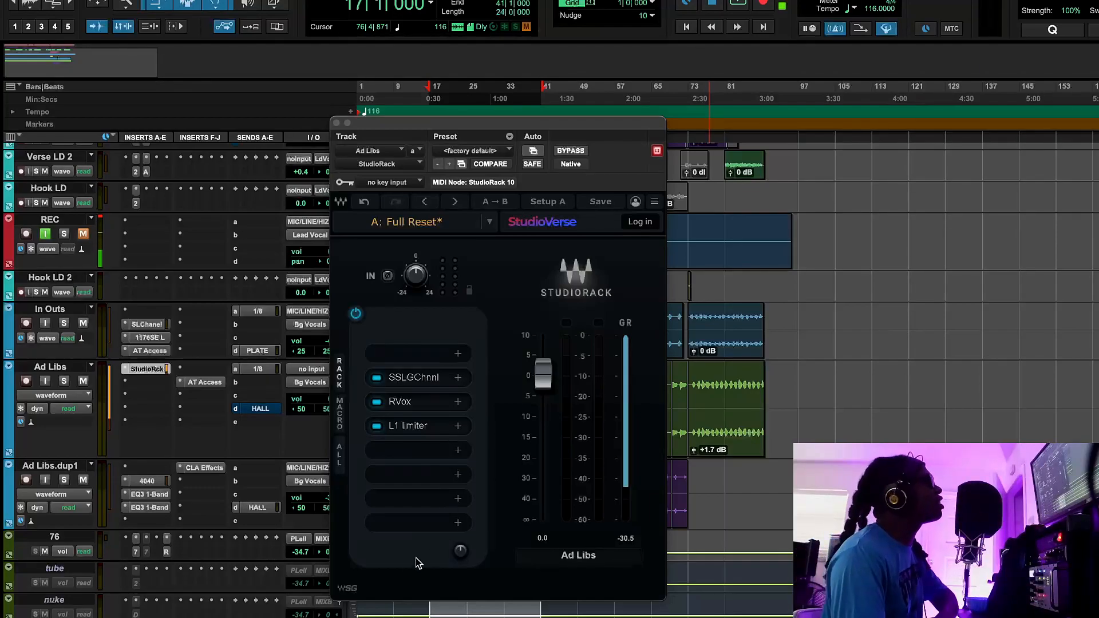
Step: Add a Parallel Split in the last StudioRack slot and insert MannyM Distortion into the fourth slot of its second chain
click(405, 518)
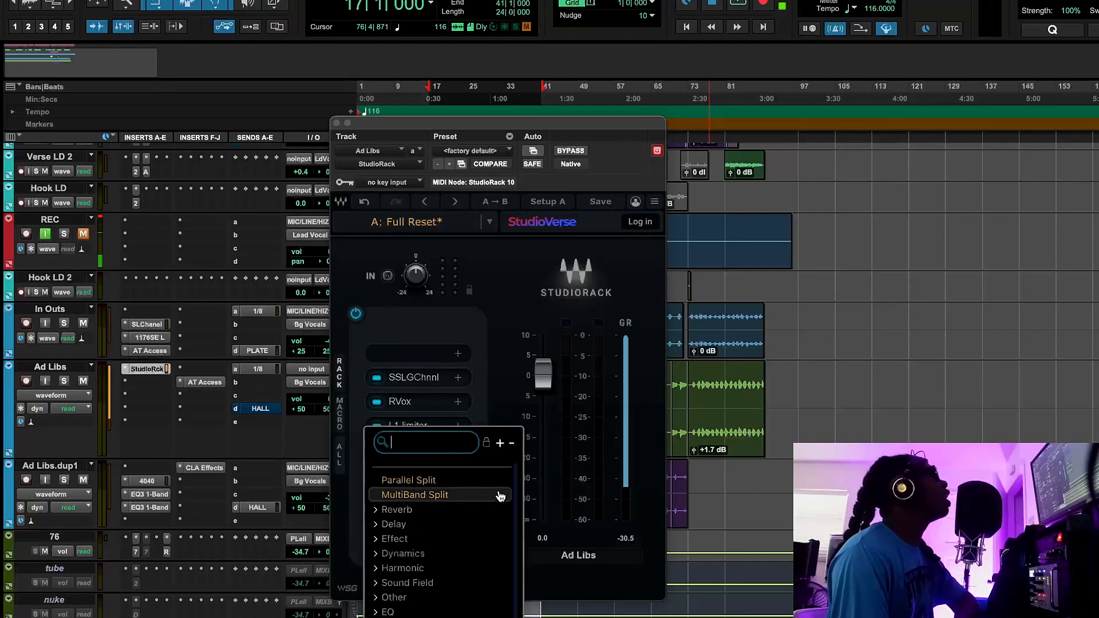
click(456, 483)
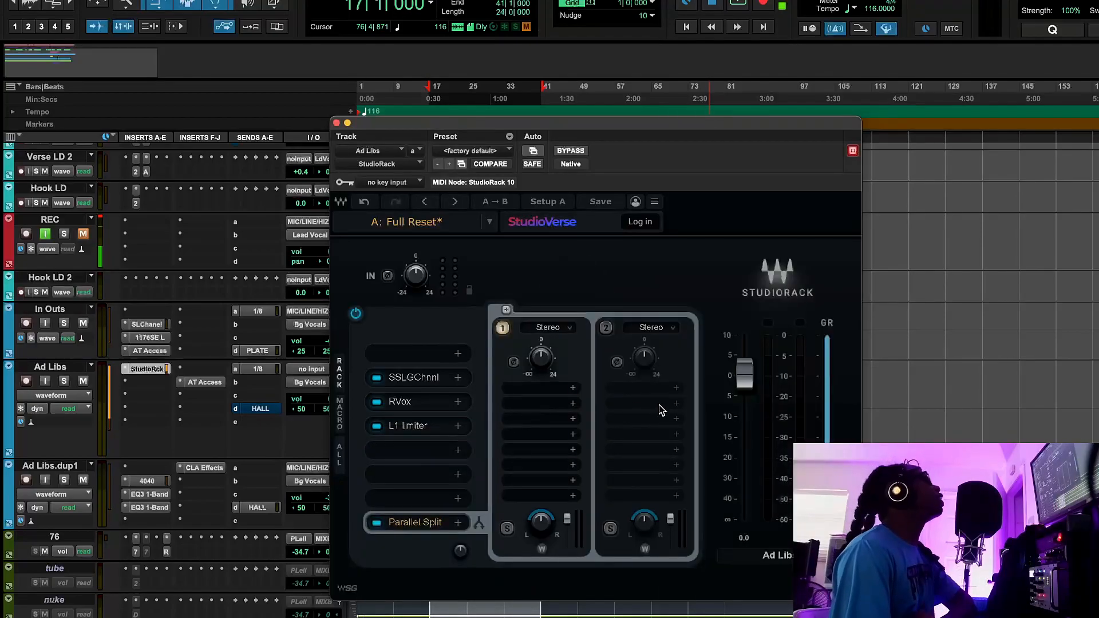
click(630, 429)
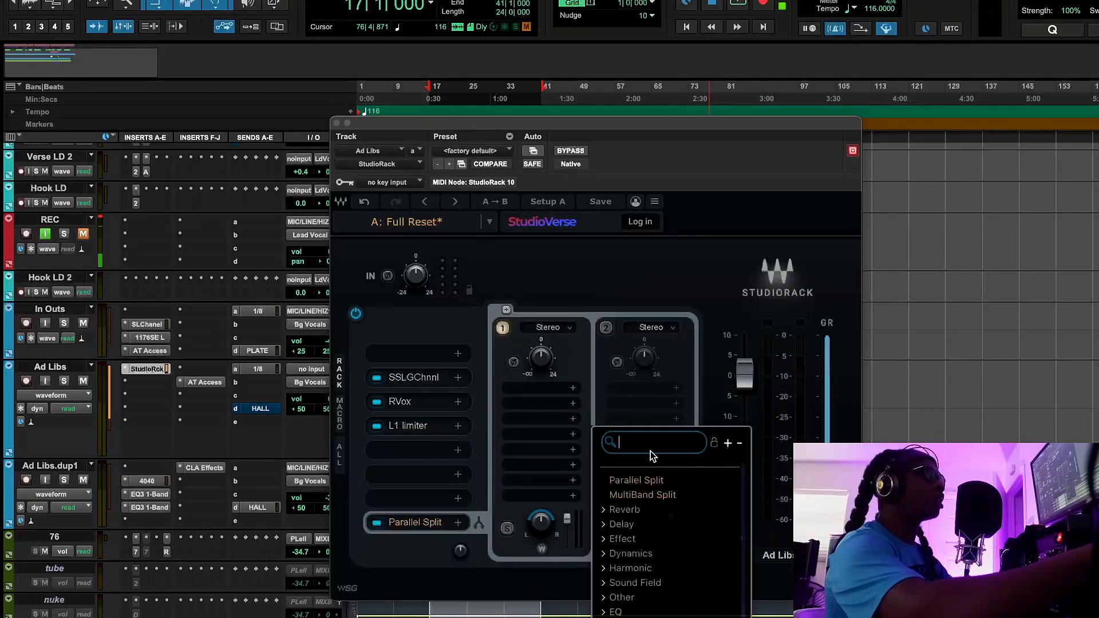
text(mann)
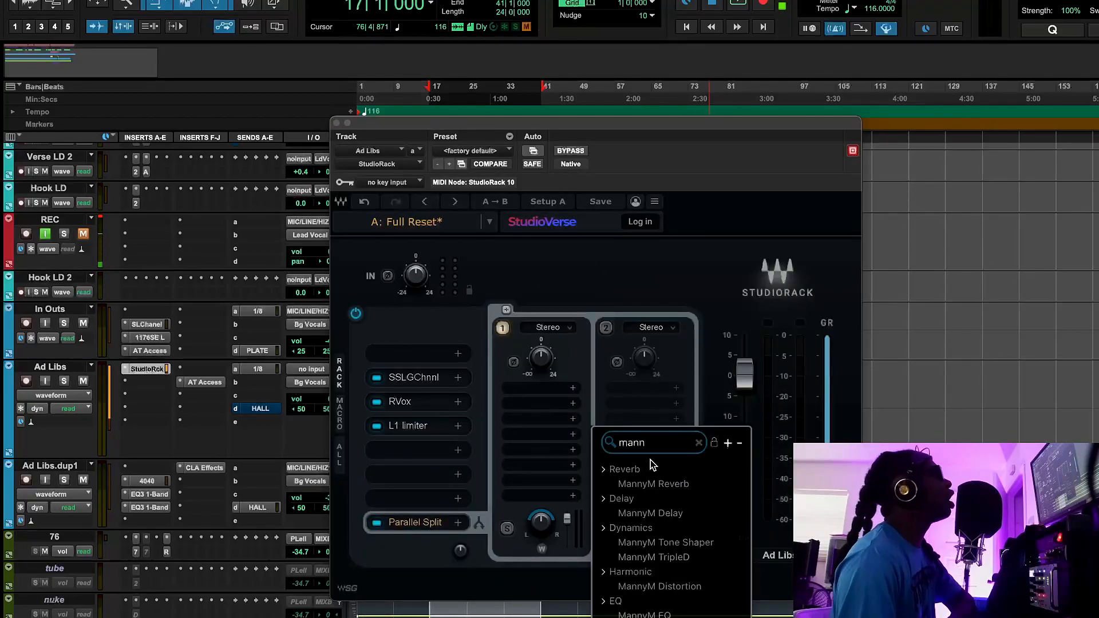
click(694, 587)
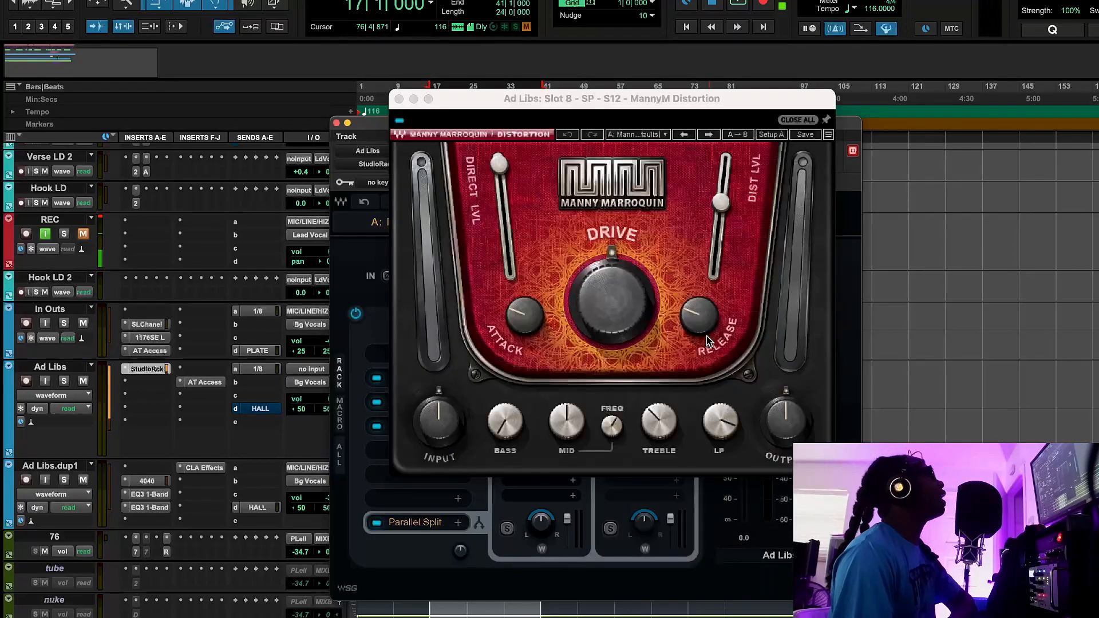
Step: Move the distortion window clear of the StudioRack window and lower the second parallel chain's fader
drag(615, 103, 293, 133)
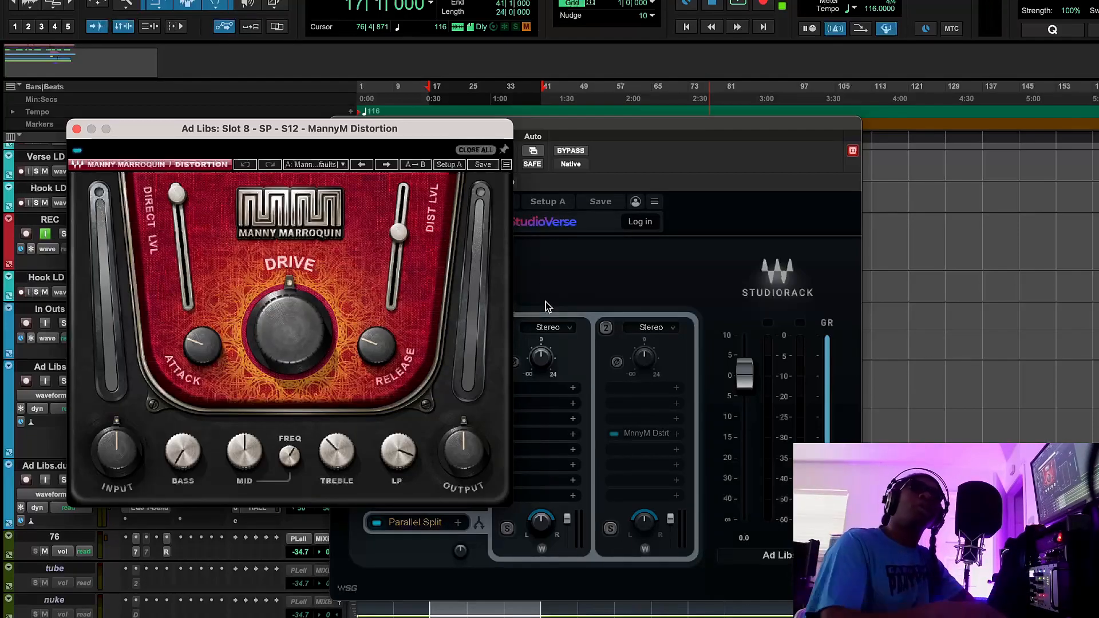
click(618, 130)
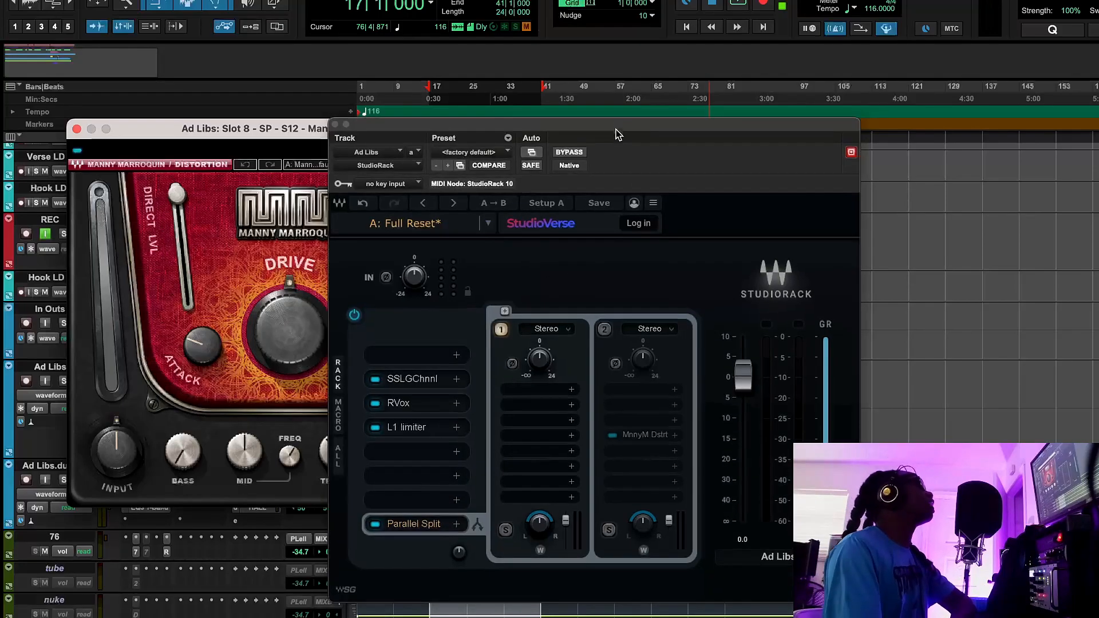
click(673, 524)
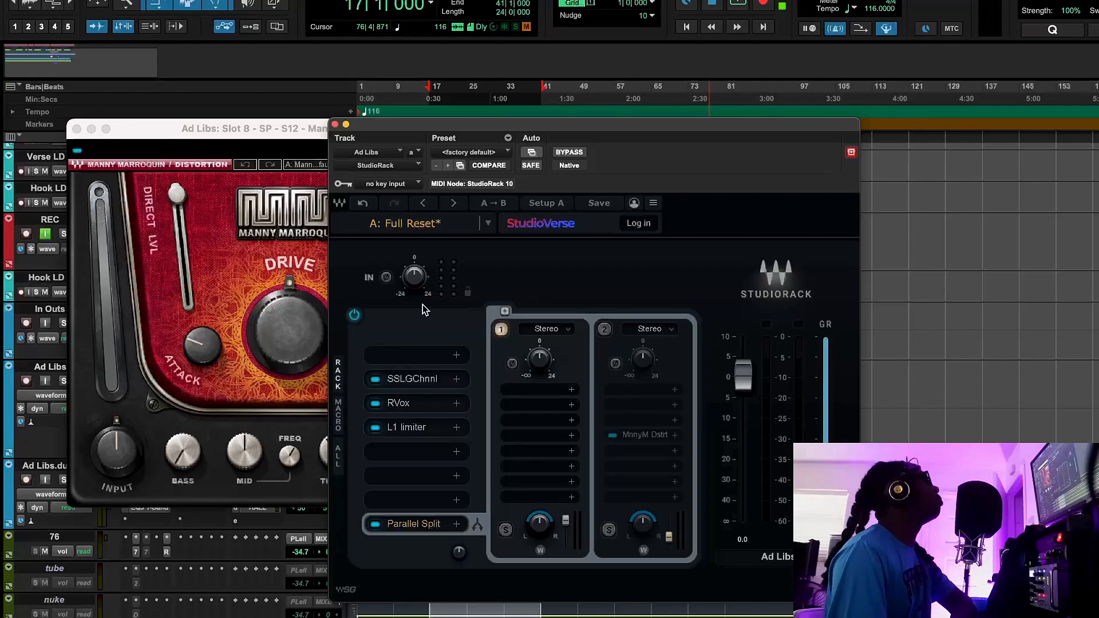
Step: Load the MM Distorted Vocal preset in MannyM Distortion
click(319, 164)
click(318, 164)
click(319, 165)
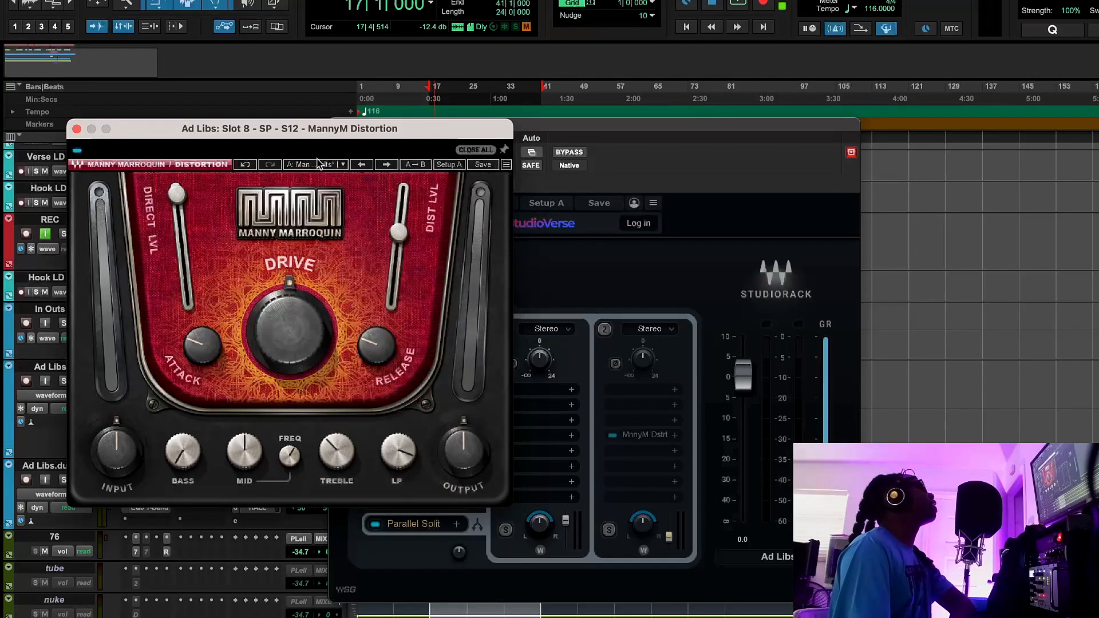
click(318, 164)
click(371, 382)
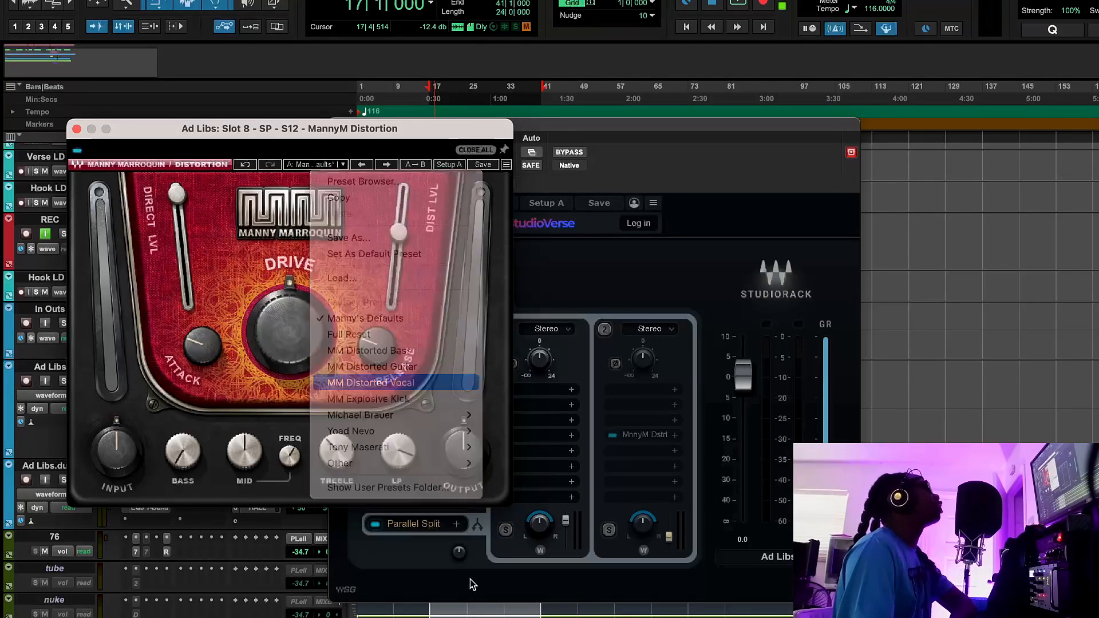
Step: Adjust the parallel chain faders, start playback with the distortion chain enabled, and toggle that chain off and on to compare the sound
click(569, 528)
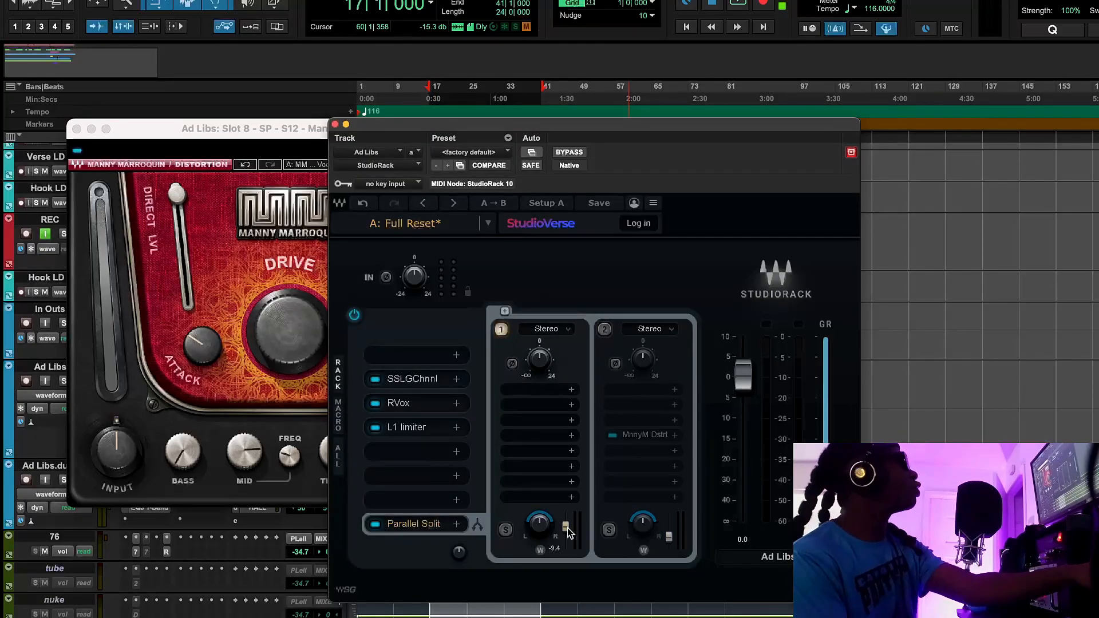
drag(568, 528, 575, 523)
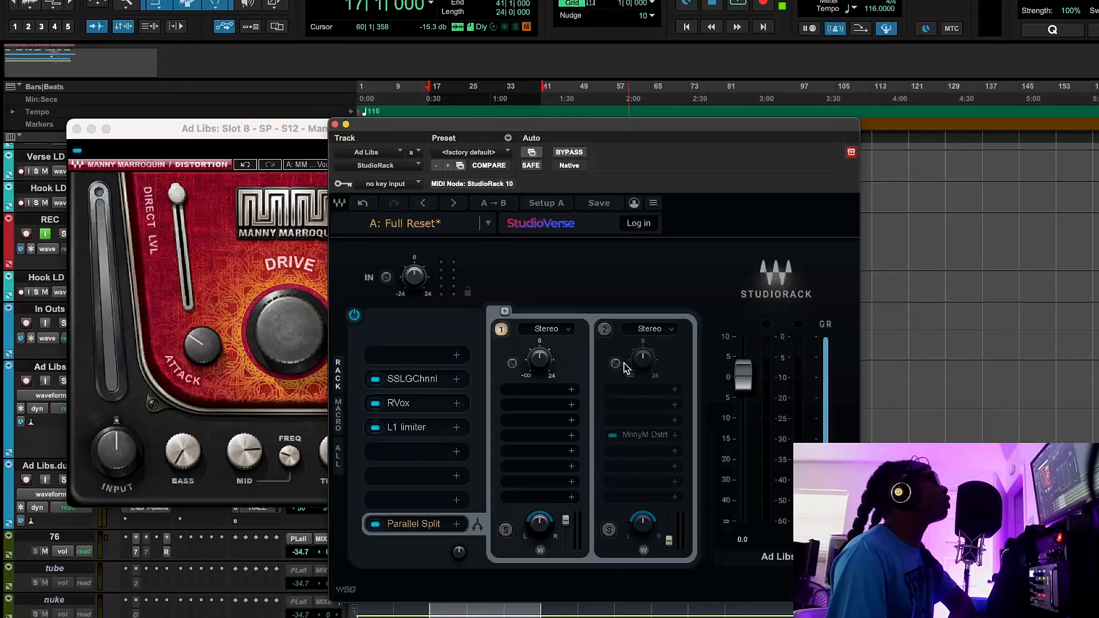
click(738, 4)
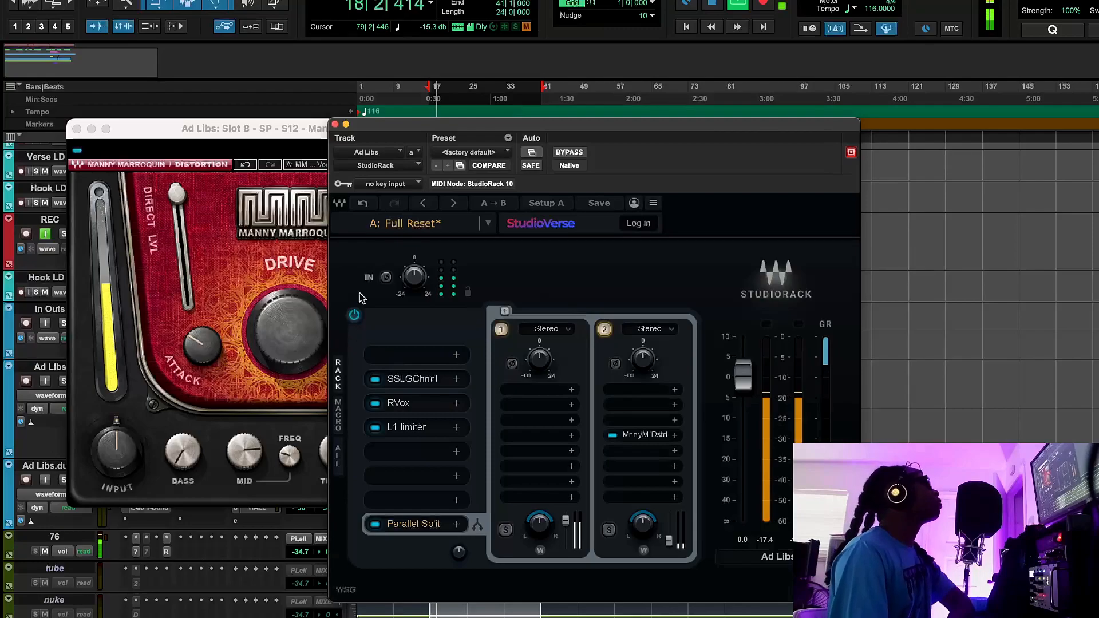
click(605, 330)
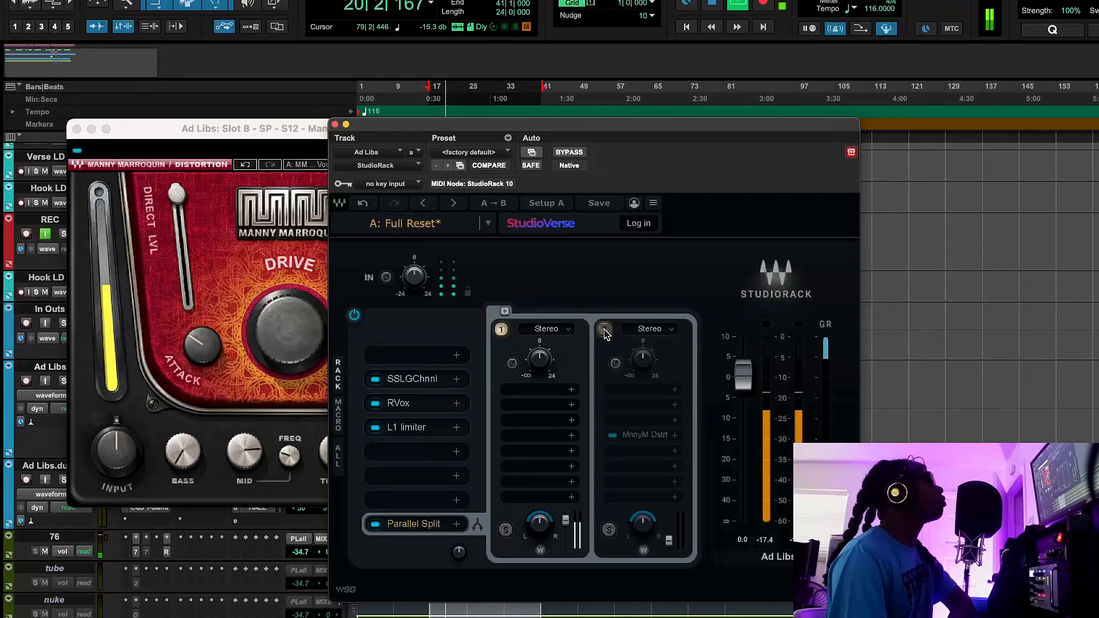
click(604, 330)
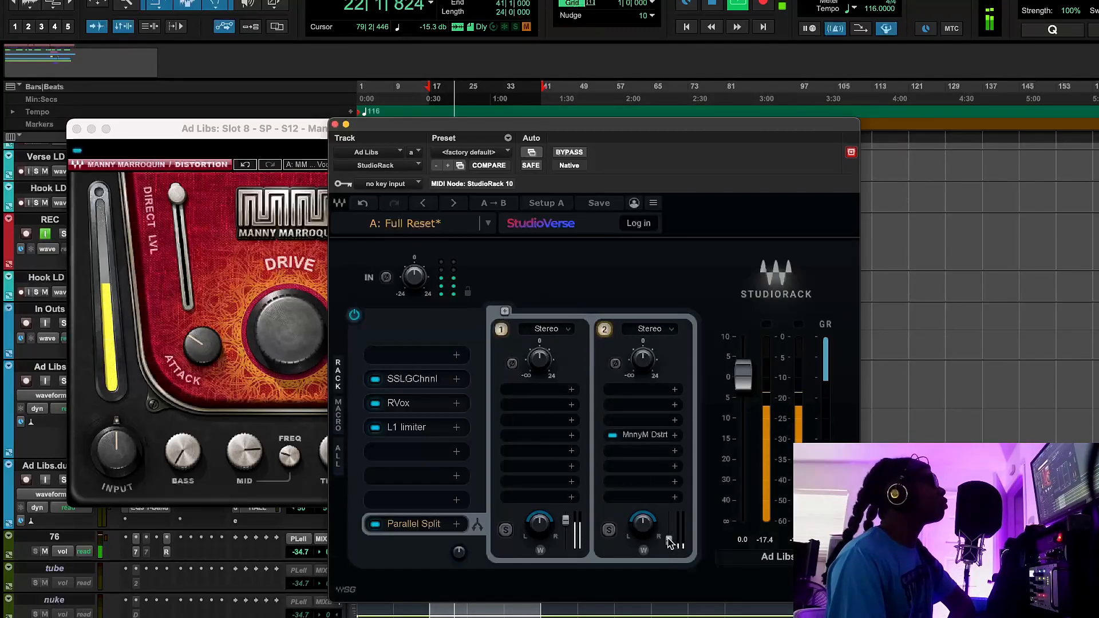
Step: During playback, raise MannyM Distortion's output level to 0.8 and return to the StudioRack window
click(245, 343)
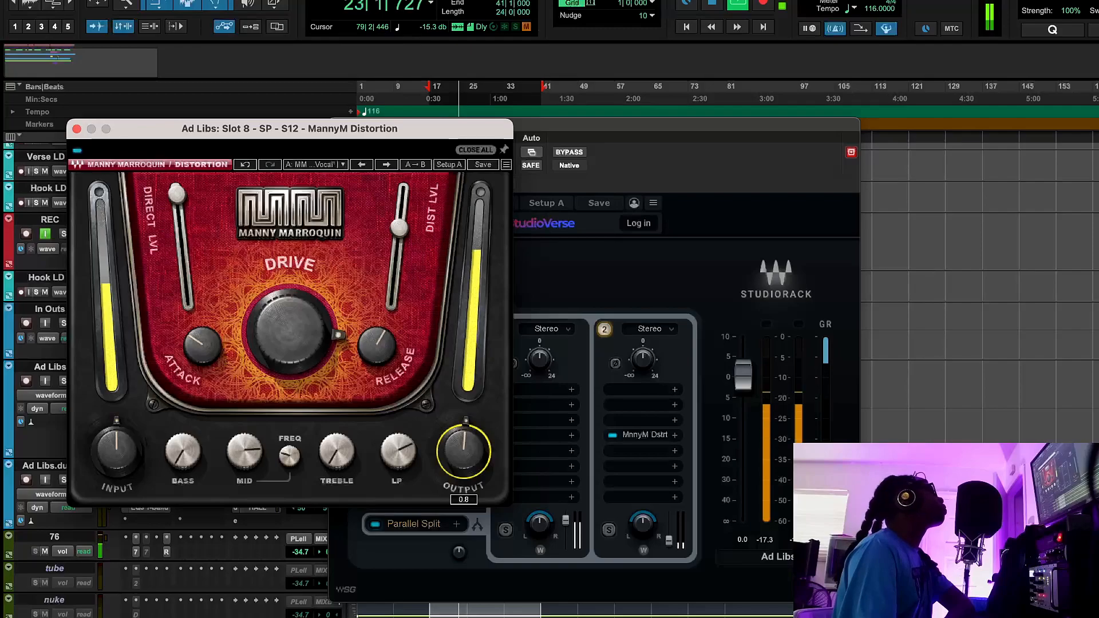
drag(463, 452, 464, 446)
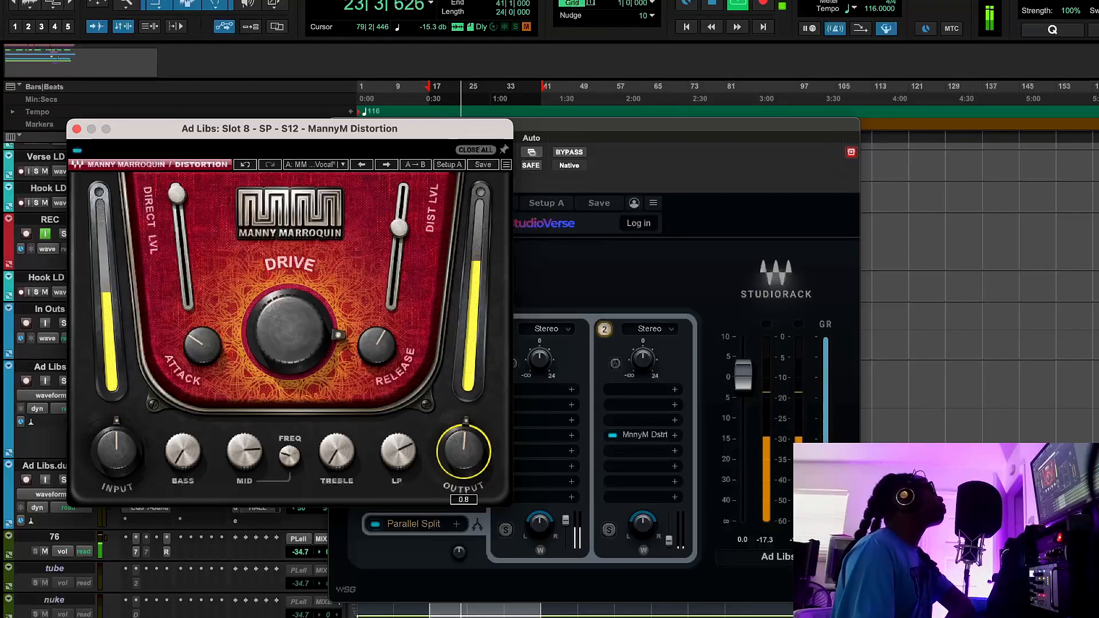
click(743, 375)
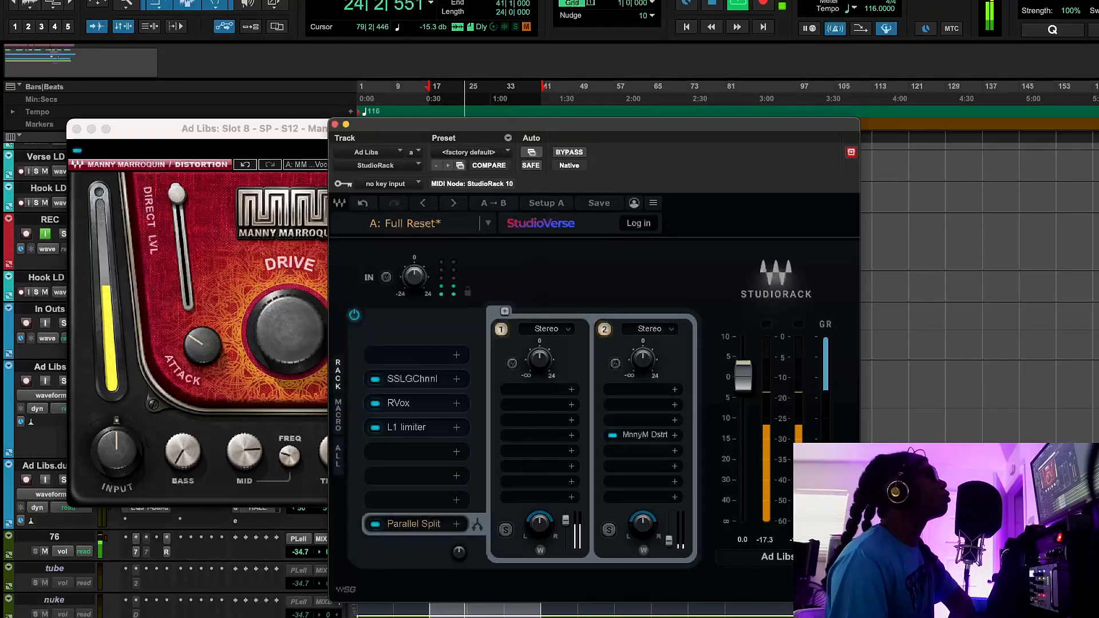
Step: Add a third parallel chain, stop playback, and insert RVerb into the new chain's fourth slot
click(504, 311)
drag(669, 540, 669, 540)
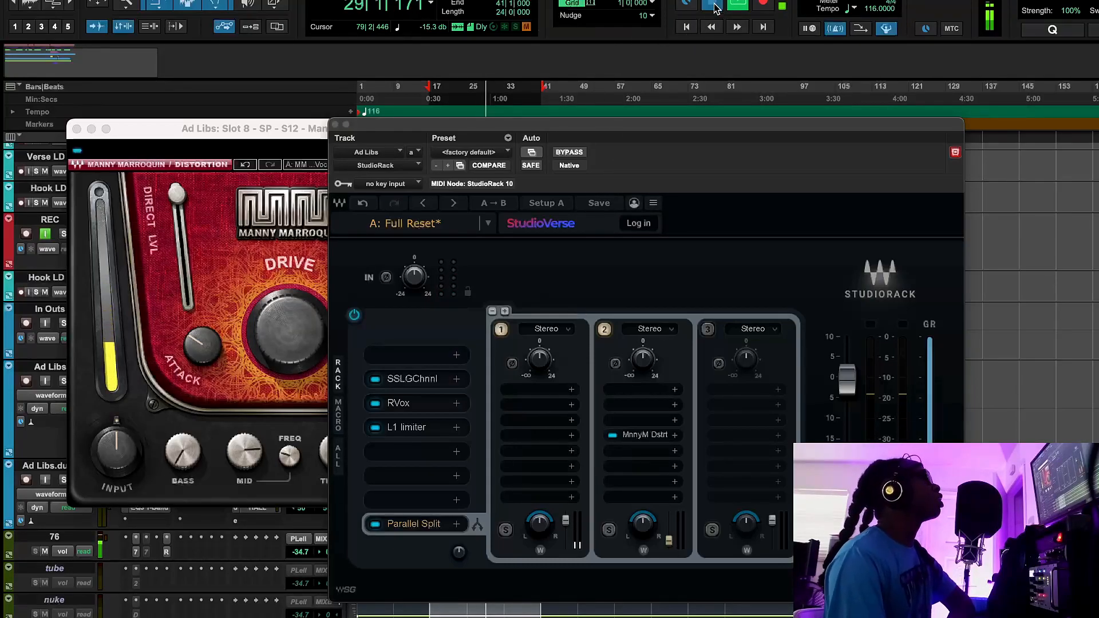
key(space)
click(737, 455)
text(rver)
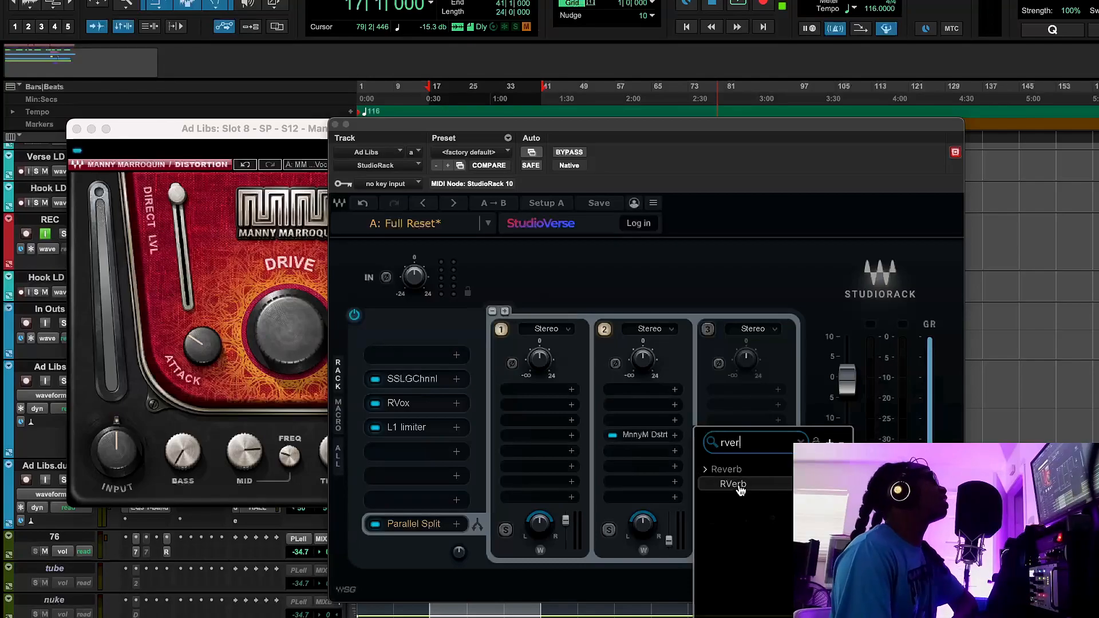
click(732, 484)
drag(687, 105, 559, 97)
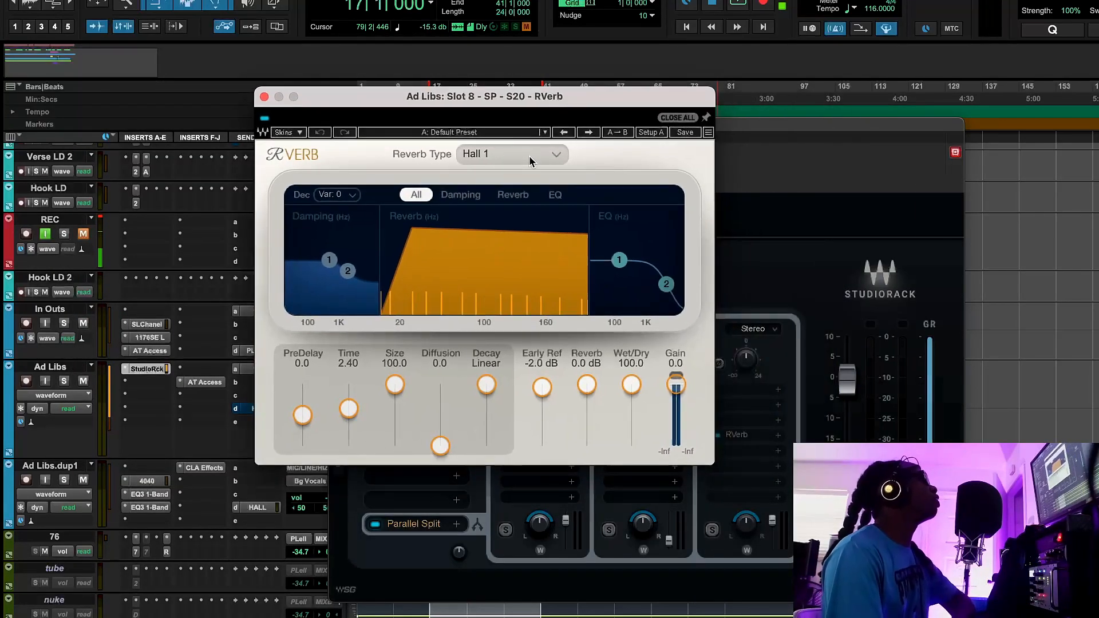
Step: Load the Long Dark Hall factory preset in RVerb
click(504, 129)
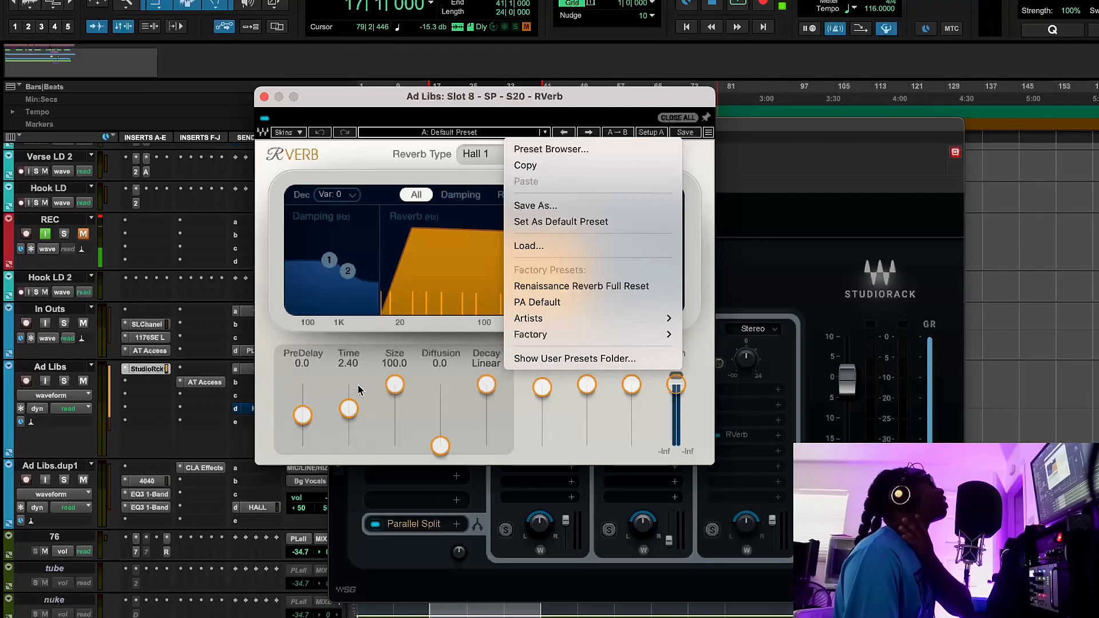
mouse_move(650, 341)
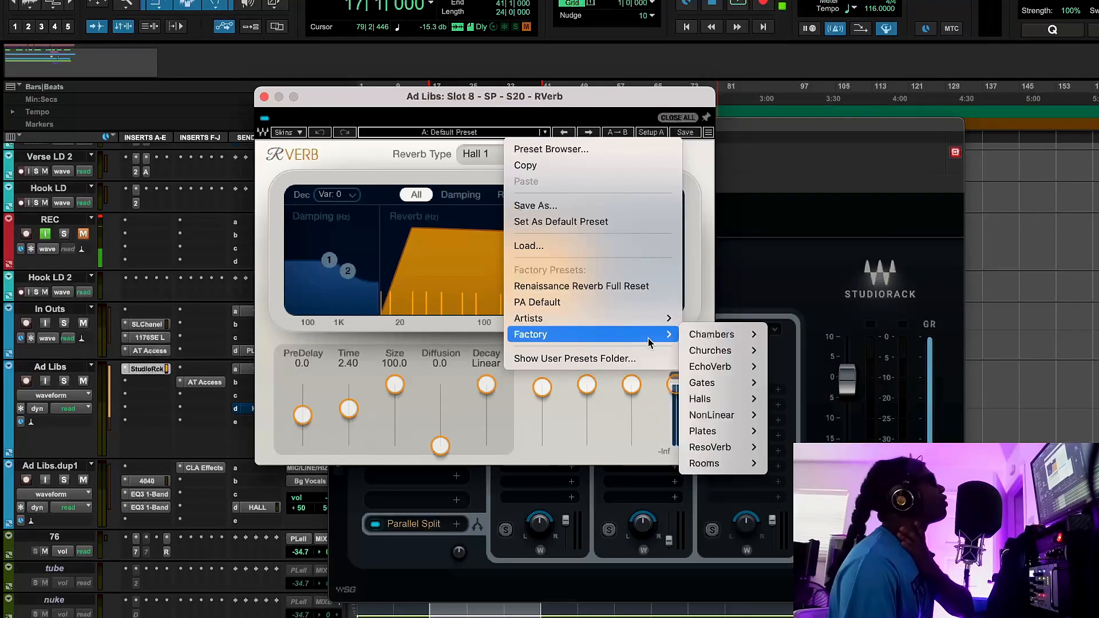
mouse_move(720, 399)
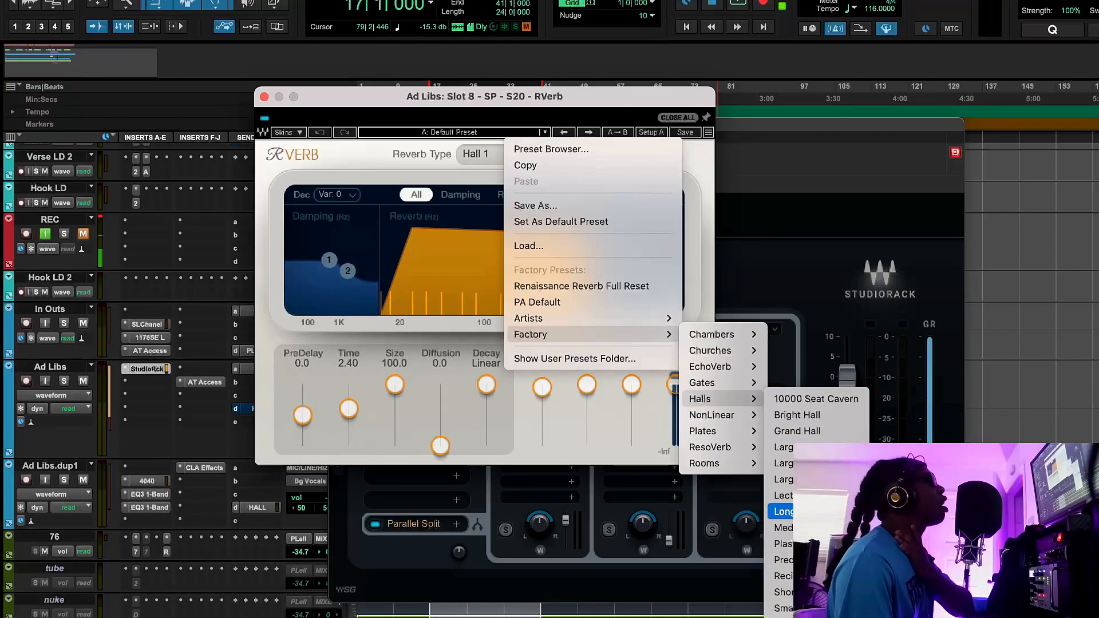
click(784, 511)
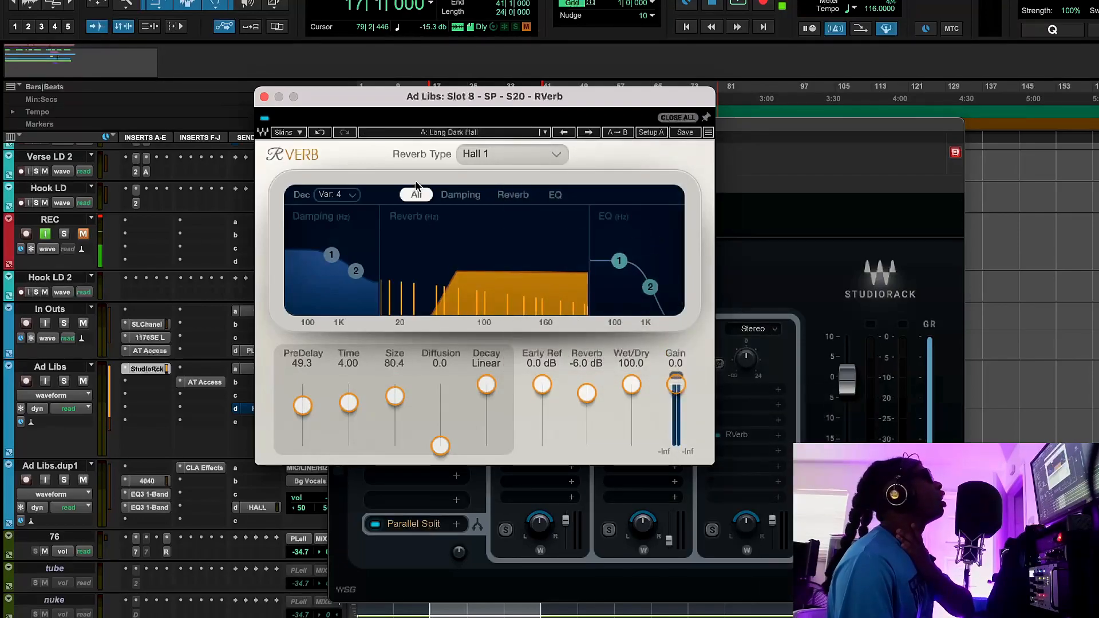
Step: Close the RVerb window, start playback with the reverb chain enabled, and set that chain's fader to -22.7
click(264, 96)
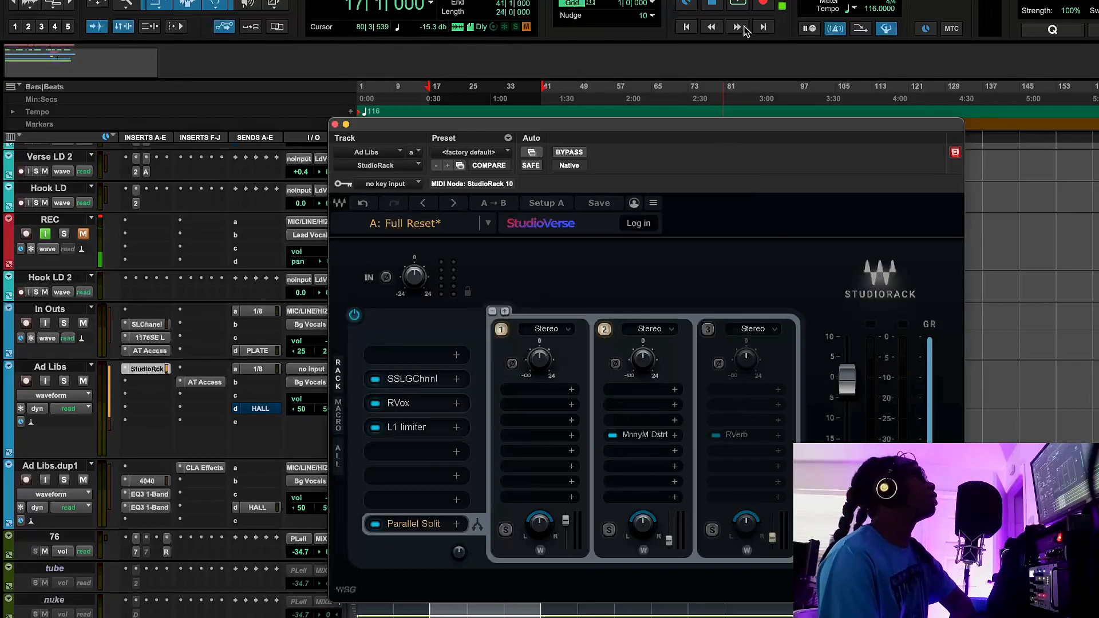
click(738, 6)
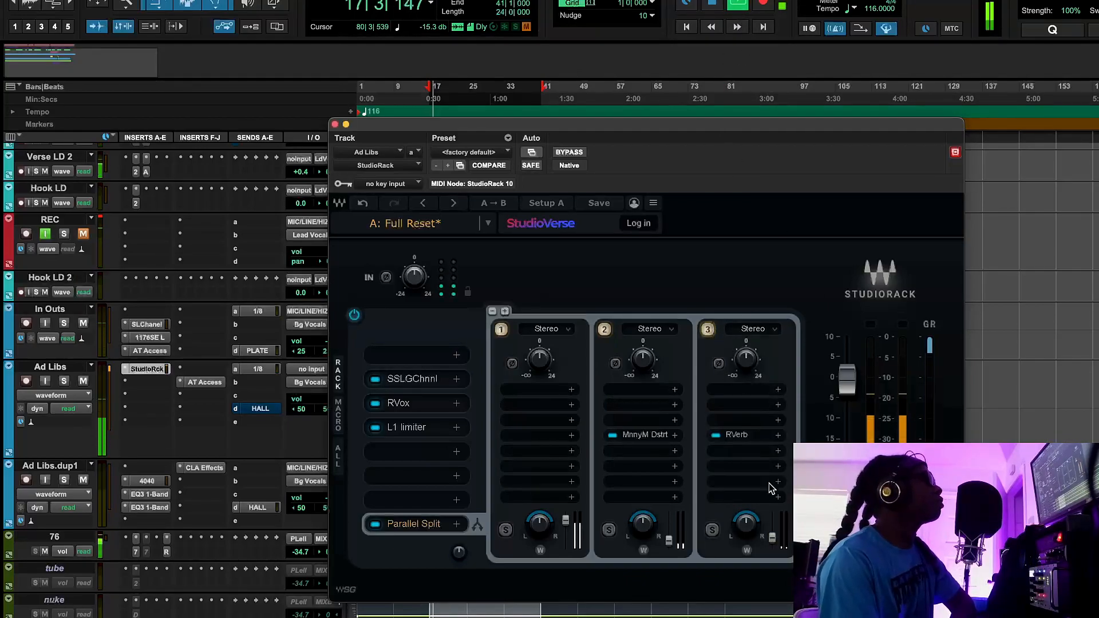
drag(771, 536, 771, 533)
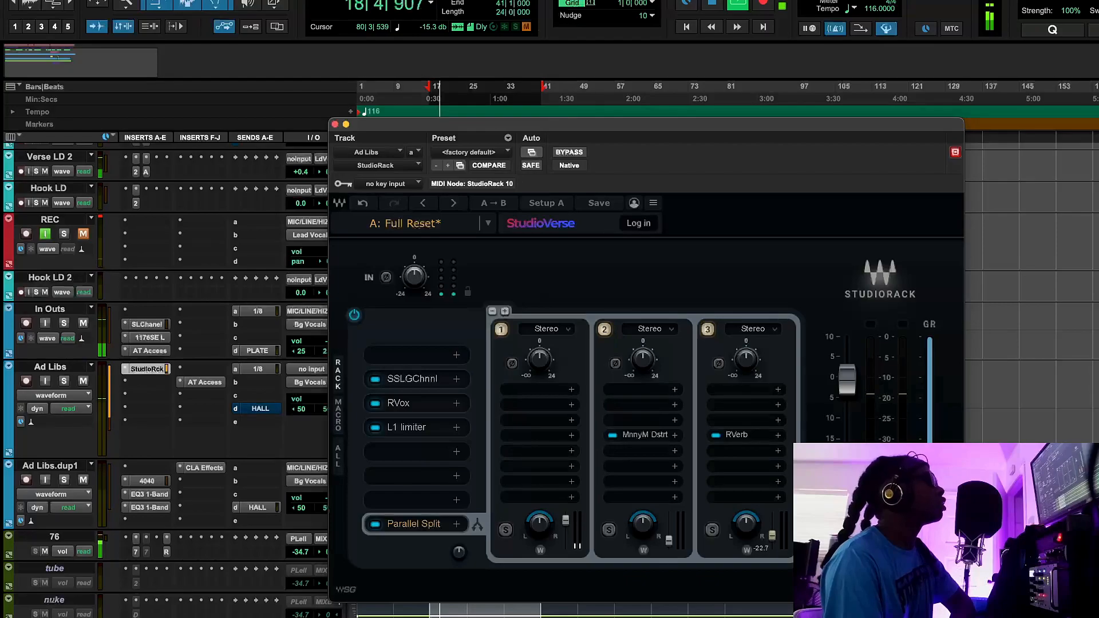
Step: In RVerb, raise EQ band 2's frequency, set PreDelay 0.0, Time 4.17, Diffusion 31.8 and Size 99.6, and fine-tune the reverb chain's fader
click(737, 435)
drag(649, 287, 663, 286)
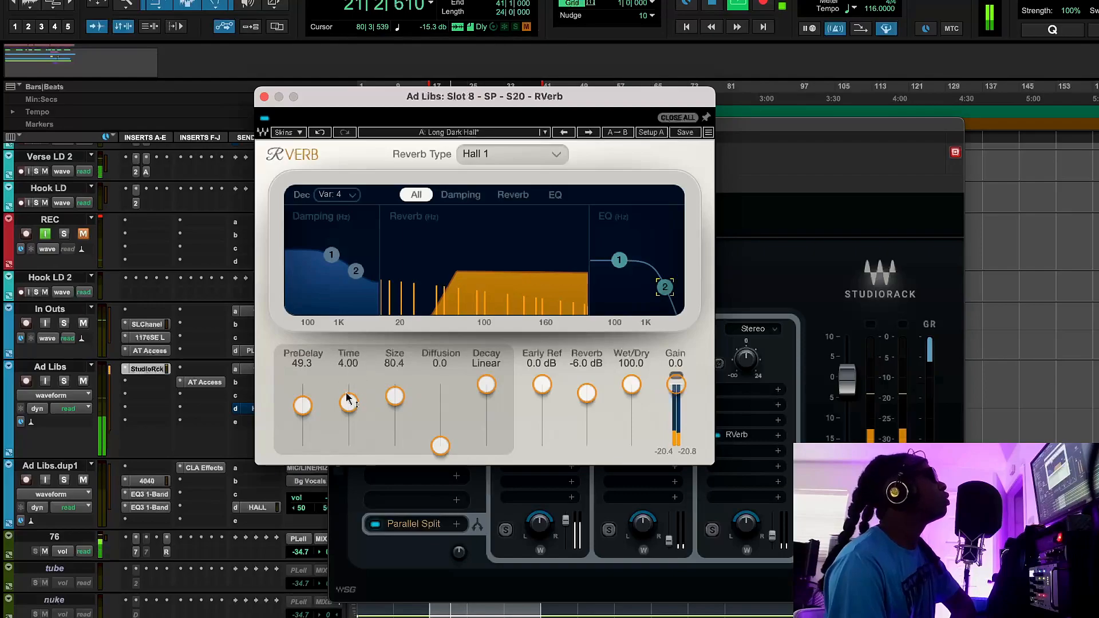
drag(303, 406, 299, 413)
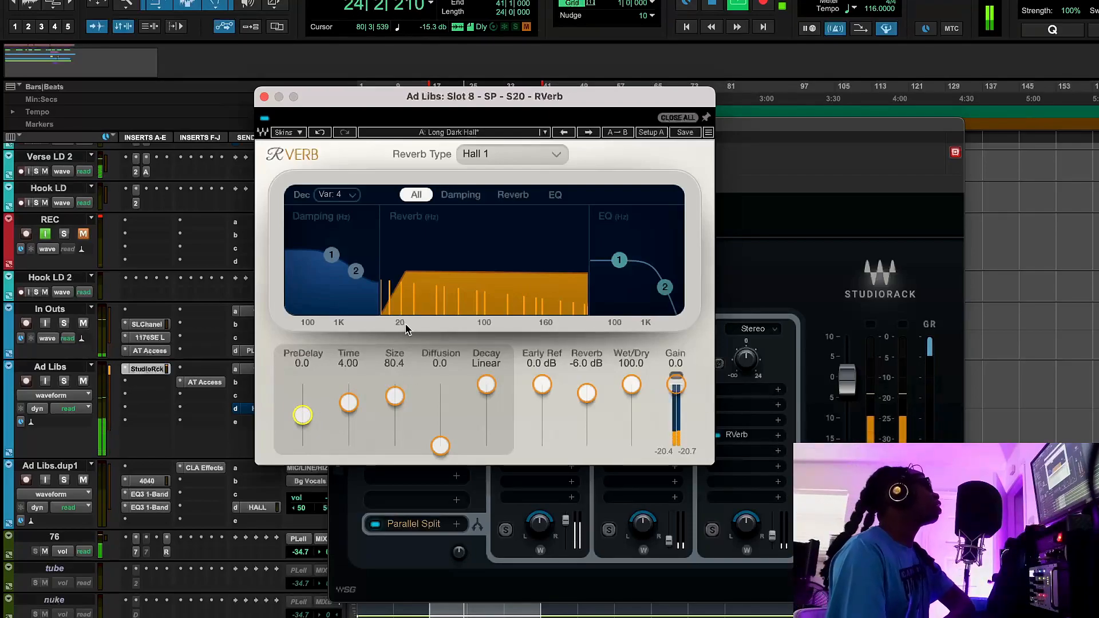
drag(347, 407, 349, 404)
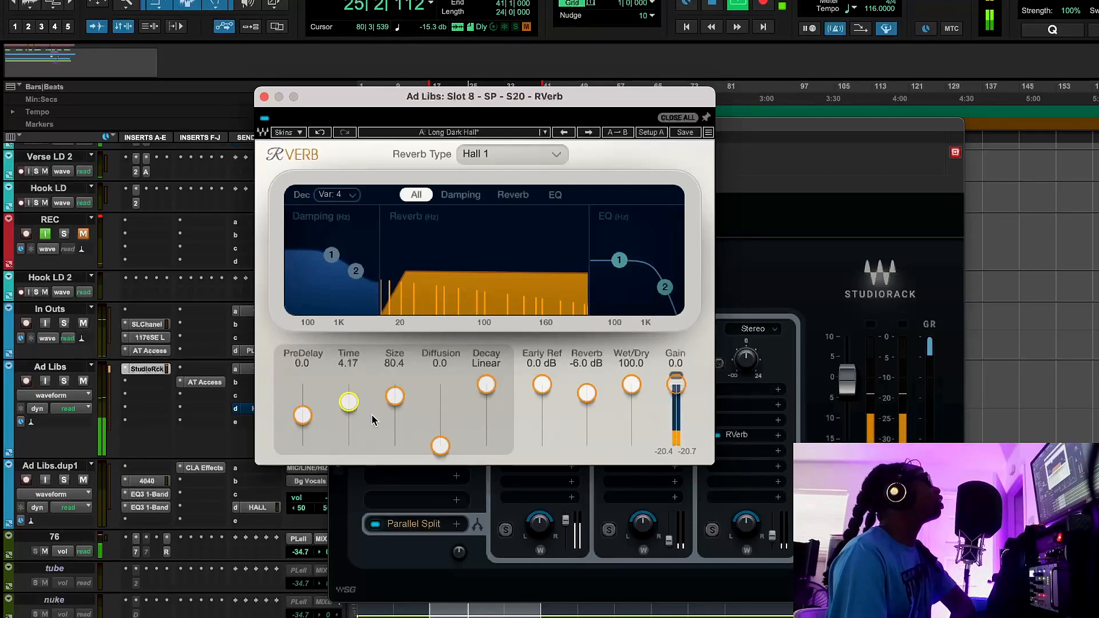
drag(436, 450, 435, 433)
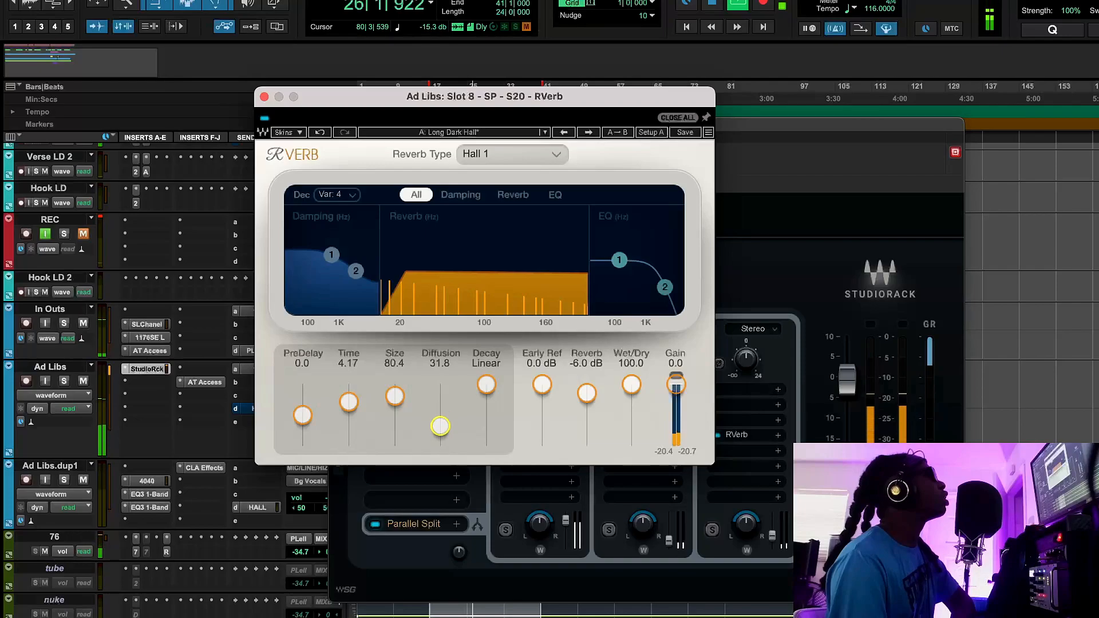
drag(394, 396, 399, 382)
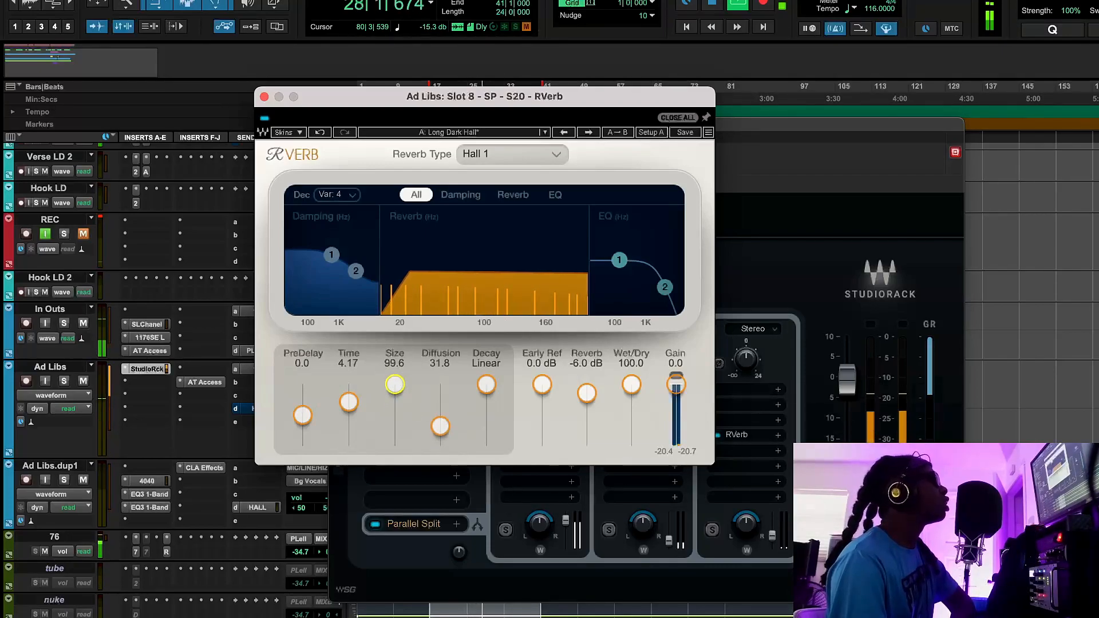
drag(772, 536, 772, 535)
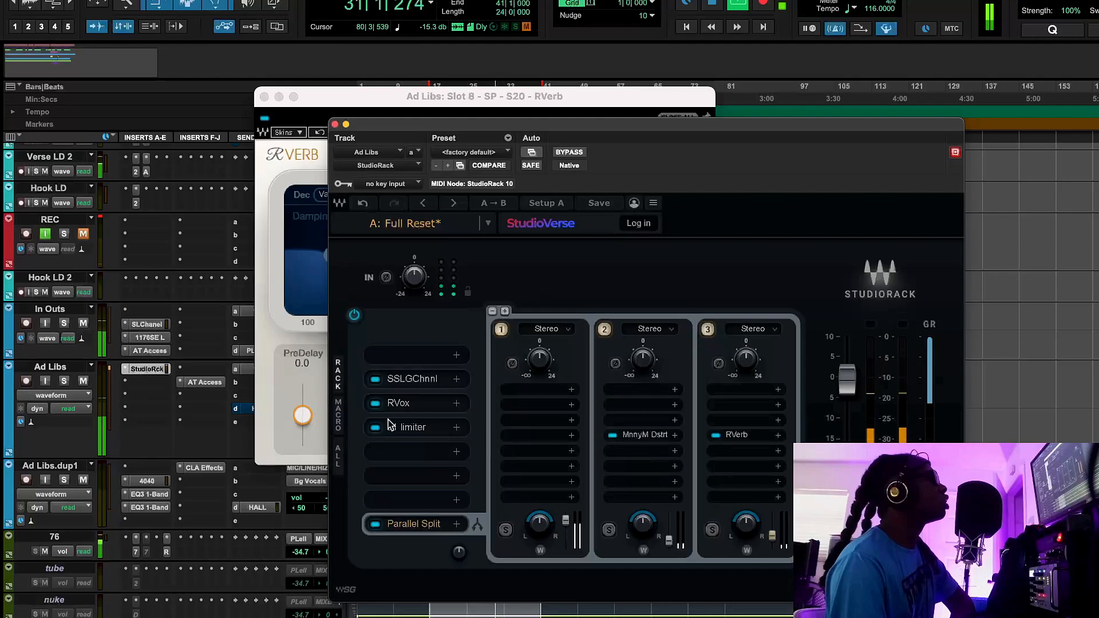
Step: Set SSLGChannel's high-cut filter to 15.8 kHz and close its window
click(412, 379)
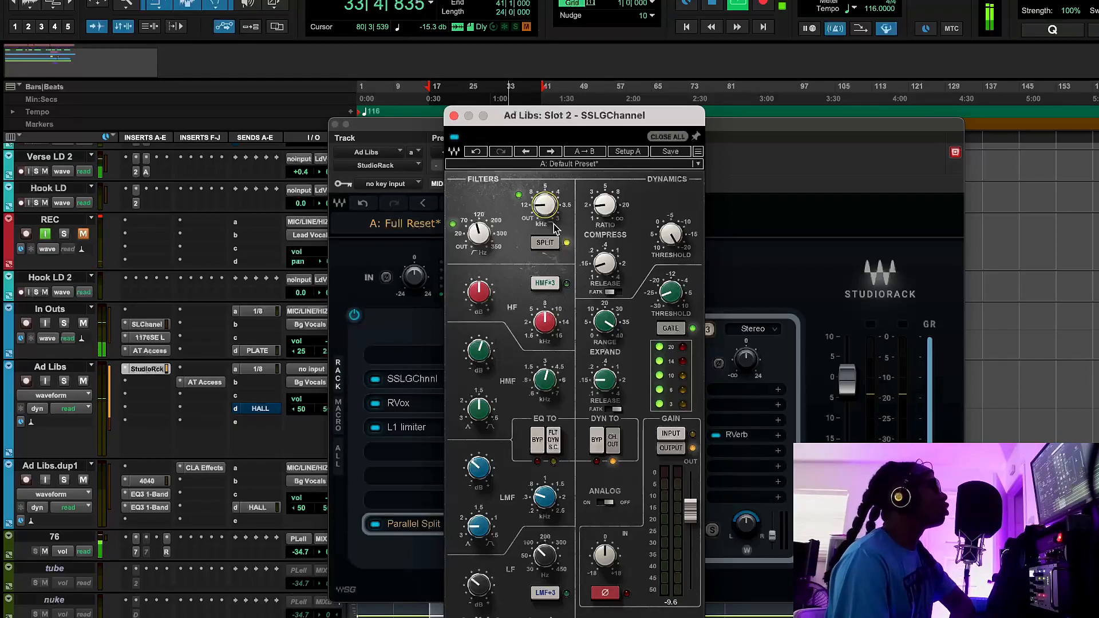
drag(545, 212, 544, 218)
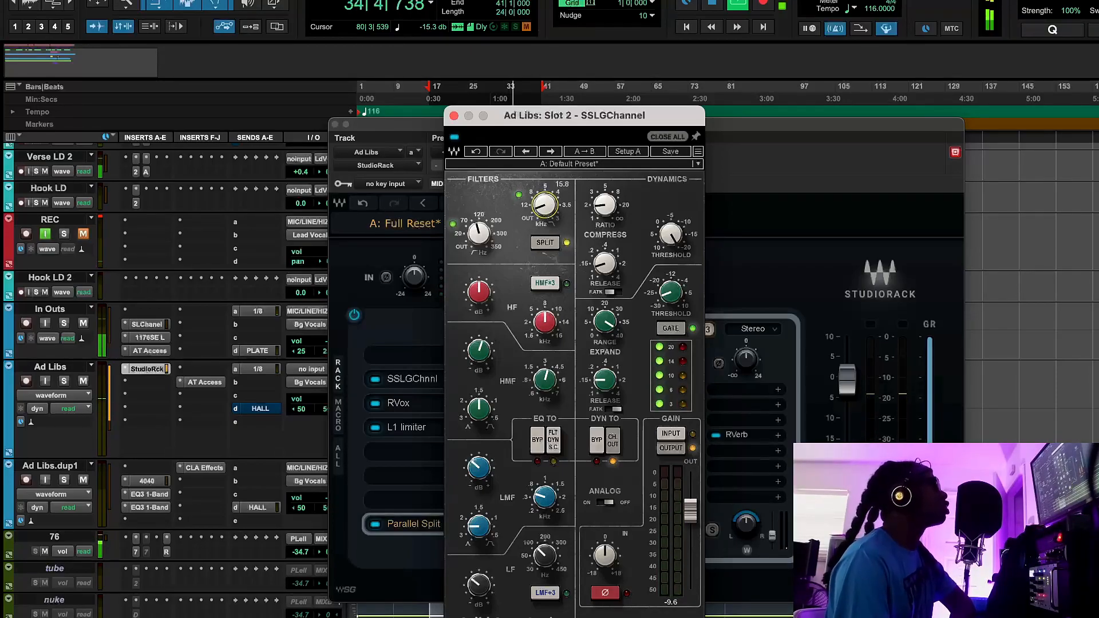
click(454, 115)
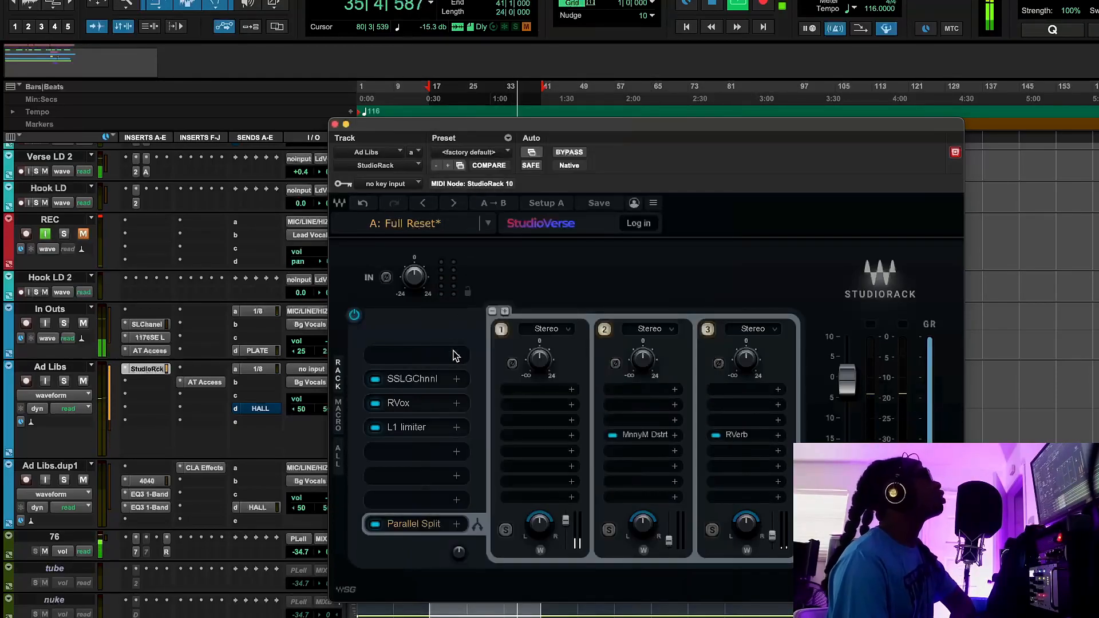
Step: Raise the L1 limiter's output ceiling to -17.3, close its window, and slightly lower StudioRack's main output fader
click(438, 428)
drag(538, 305, 538, 305)
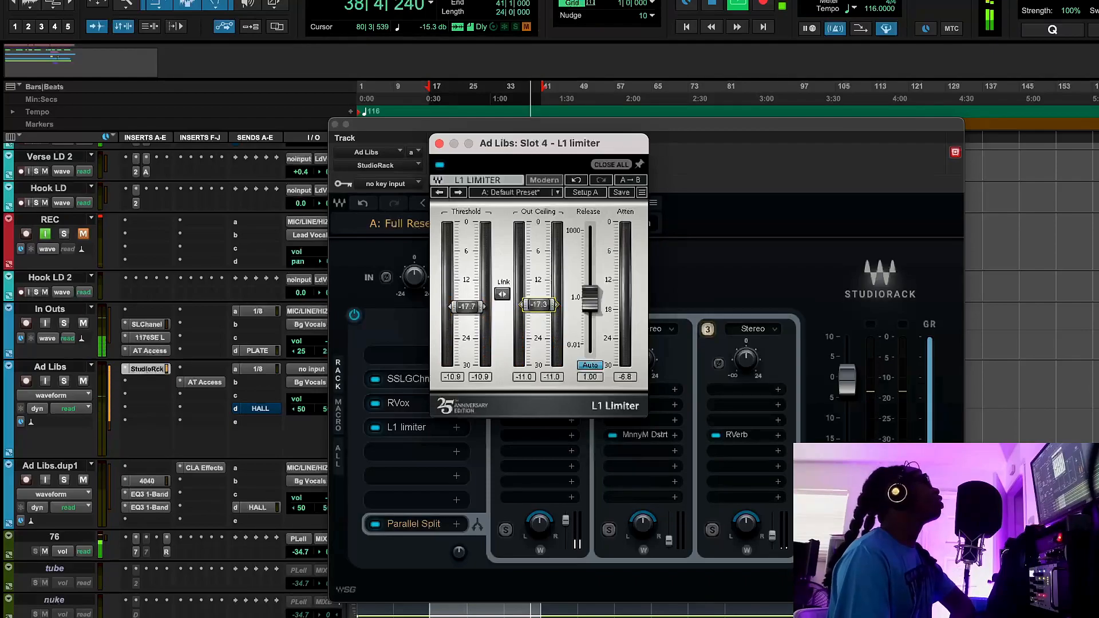
click(439, 143)
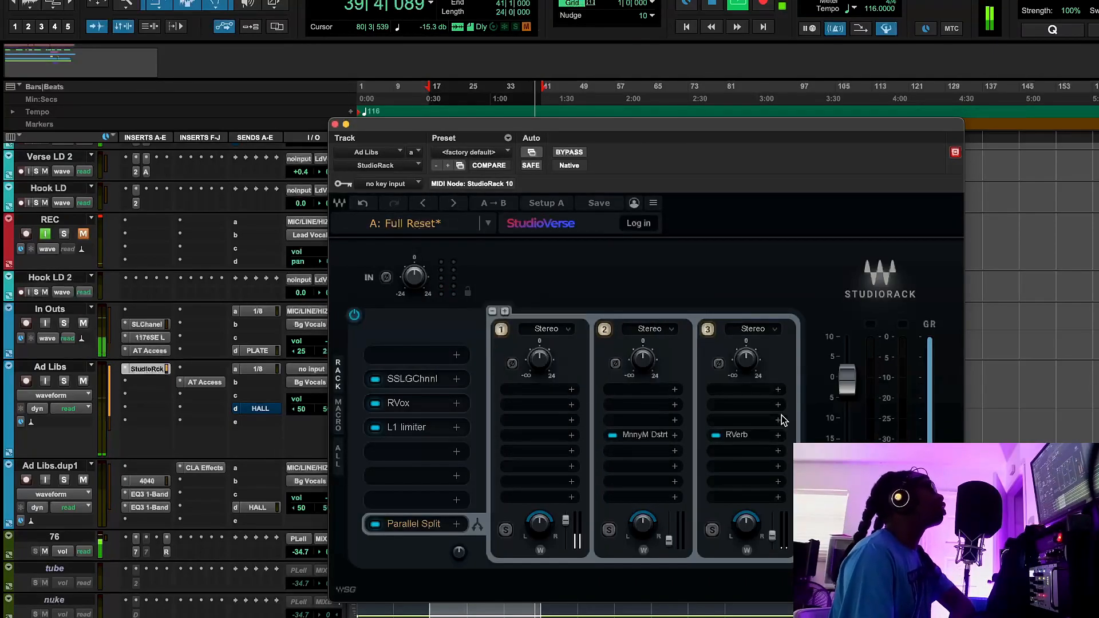
drag(848, 382, 847, 383)
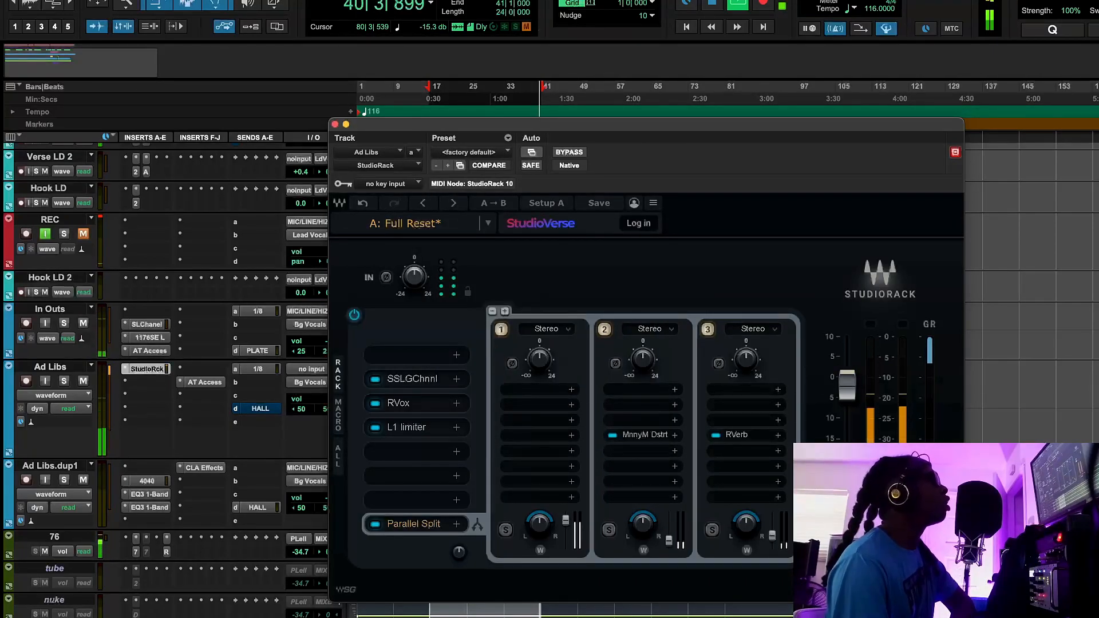
Step: Set the Ad Libs track's 1/8 send level to -16.9 and the lead vocal's 1/4 send level to -18.8, and stop playback
click(257, 369)
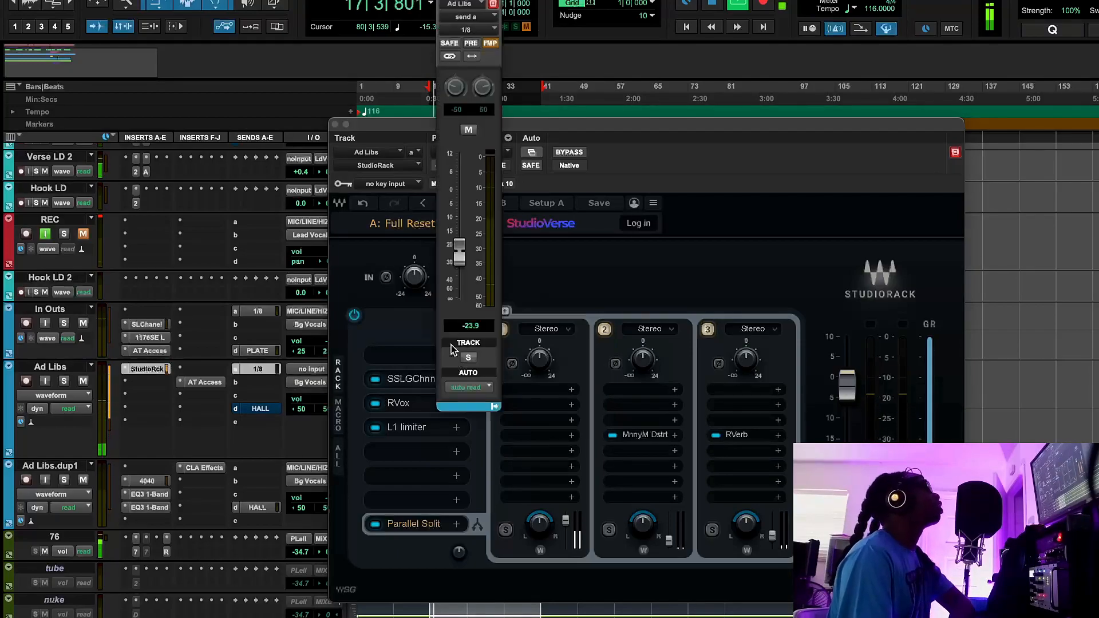
drag(458, 256, 462, 239)
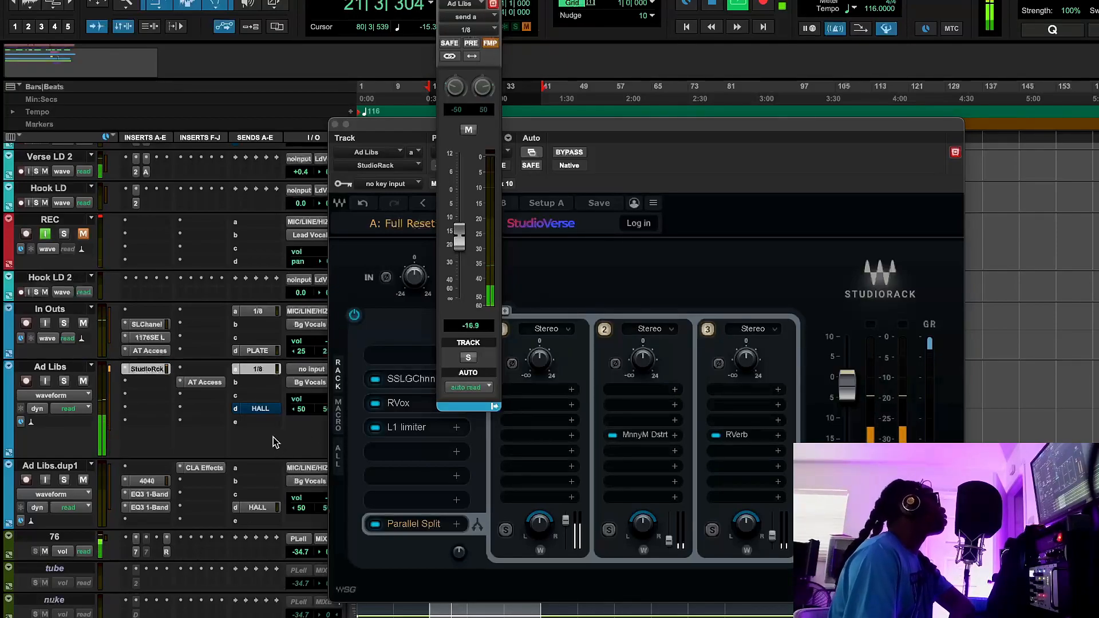
scroll(272, 355, up, 5)
scroll(269, 283, up, 5)
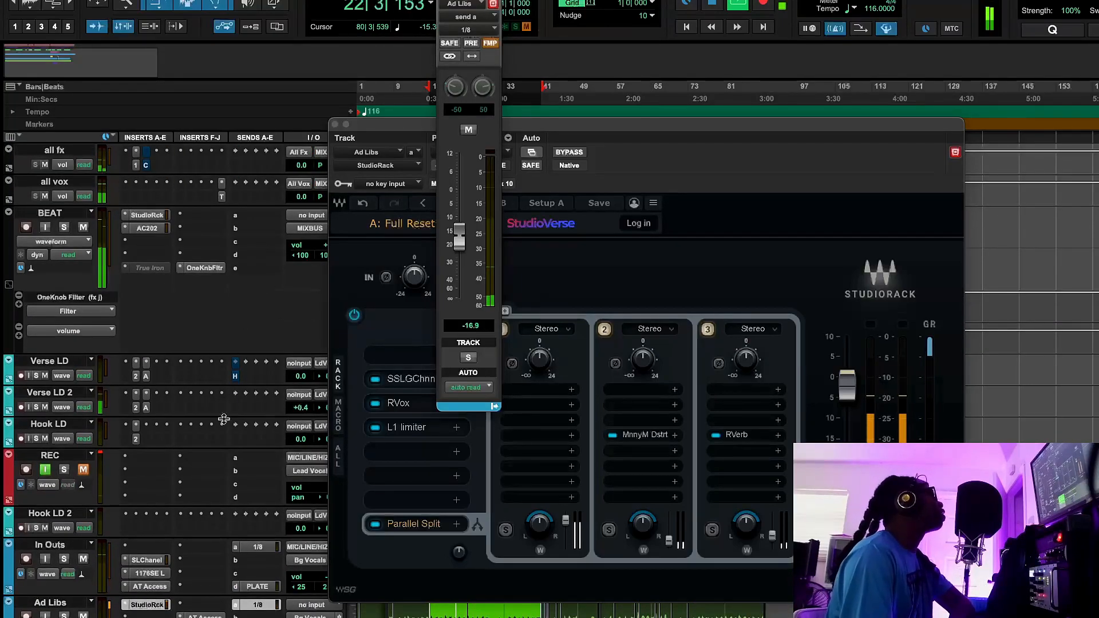
scroll(252, 263, up, 5)
click(257, 197)
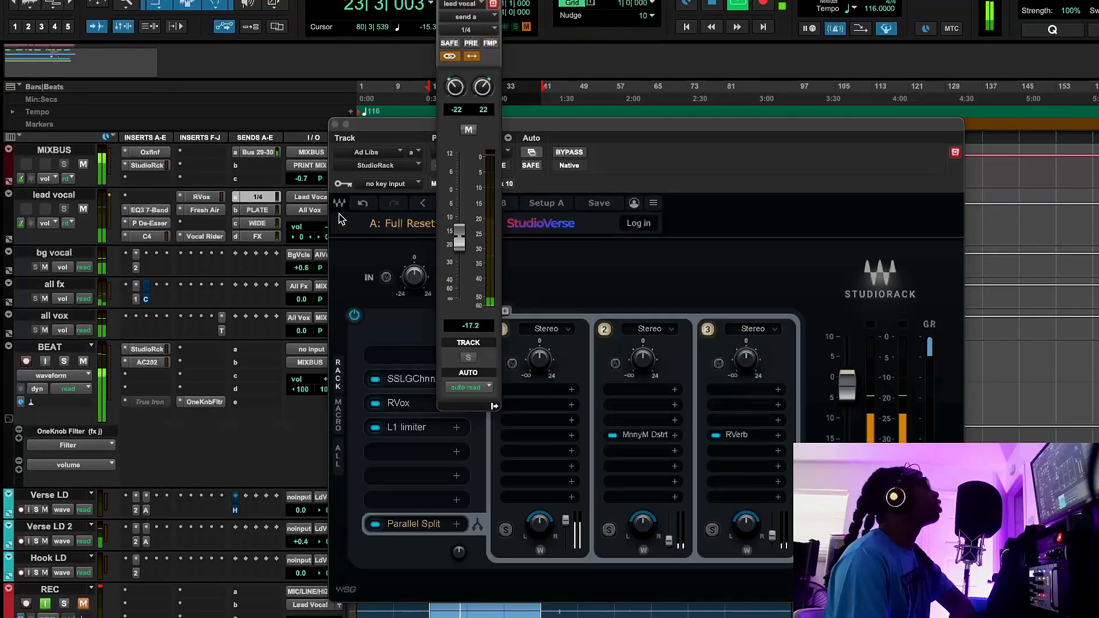
drag(462, 235, 463, 238)
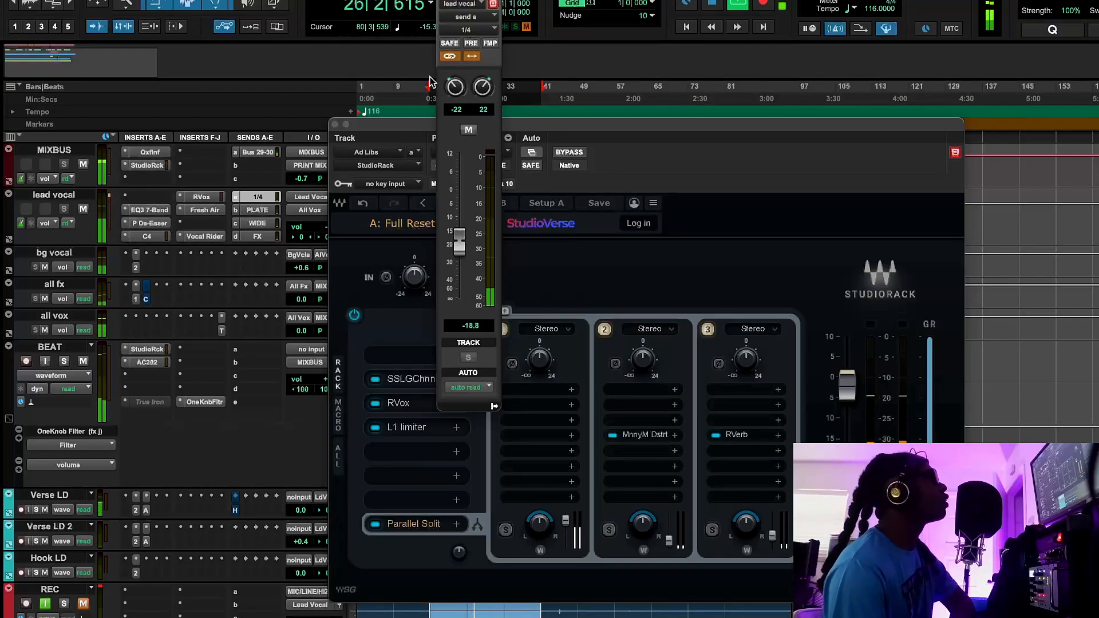
click(443, 1)
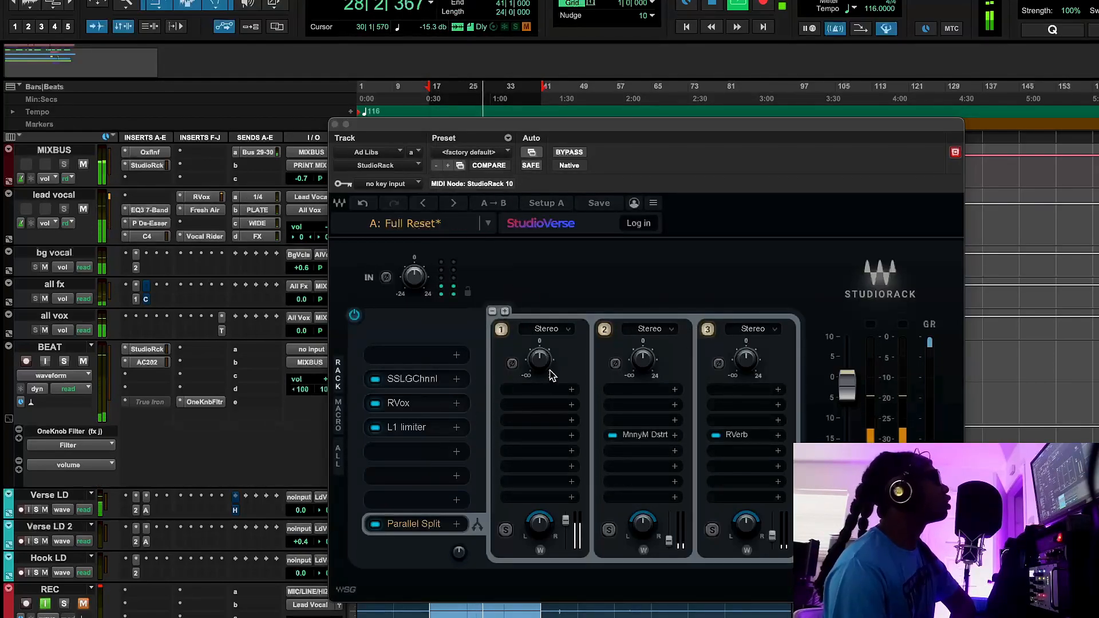
key(space)
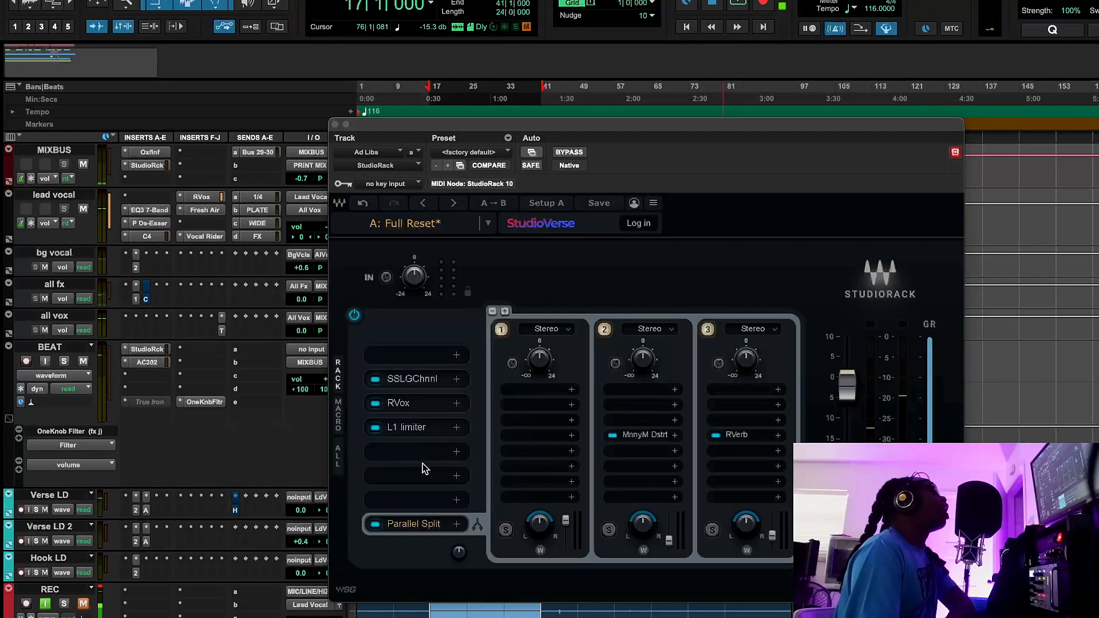
Step: Add the MondoMod plugin to the StudioRack slot directly below the L1 limiter
click(415, 451)
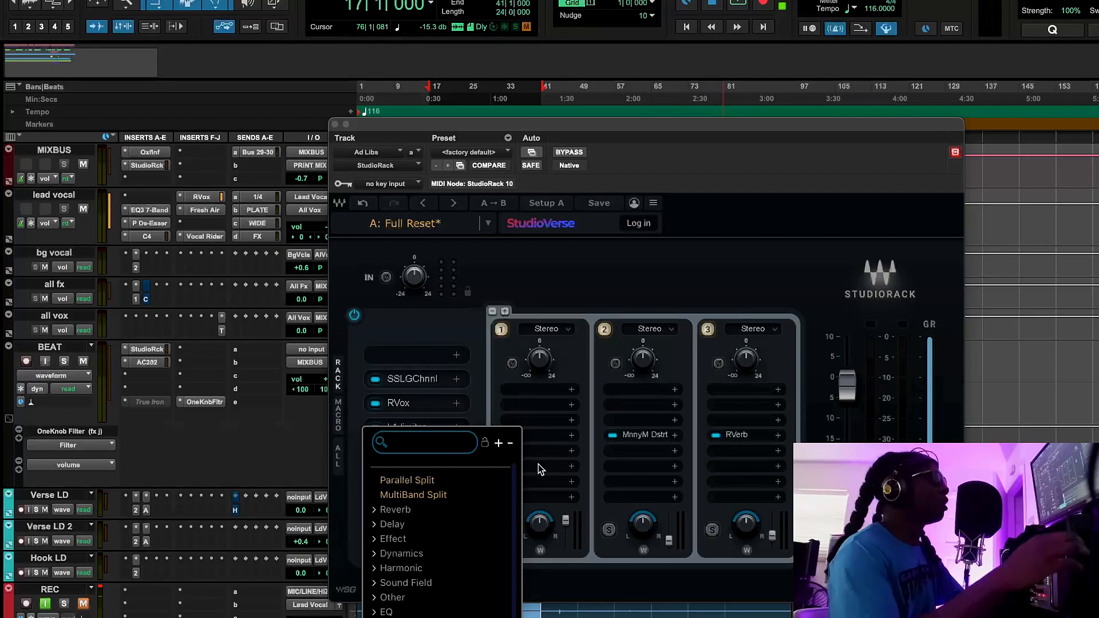
text(mod)
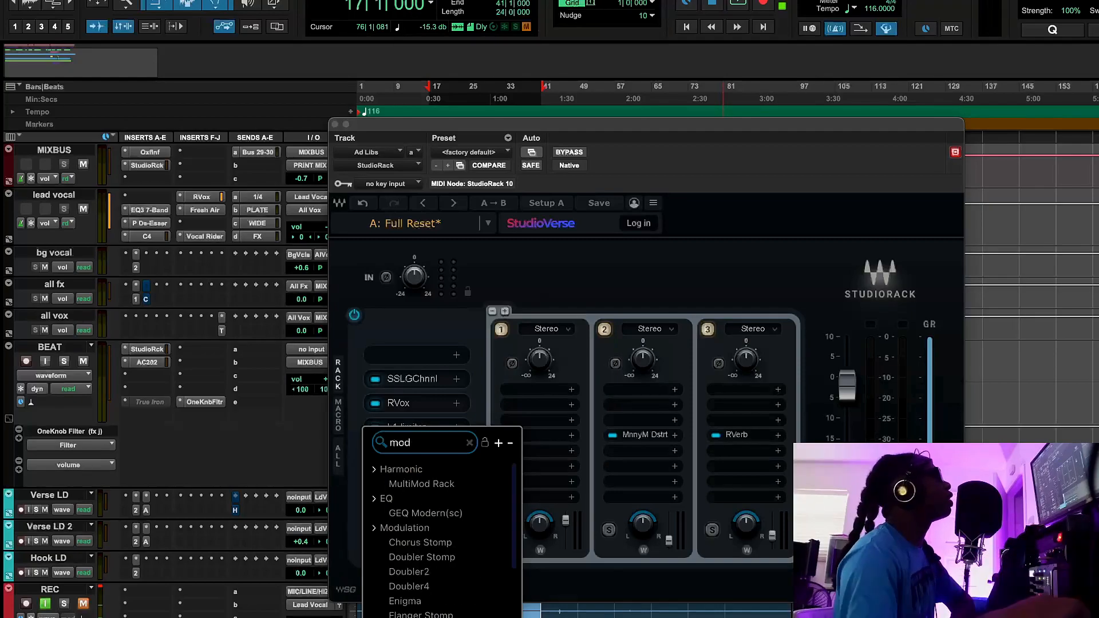
key(BackSpace)
text(no)
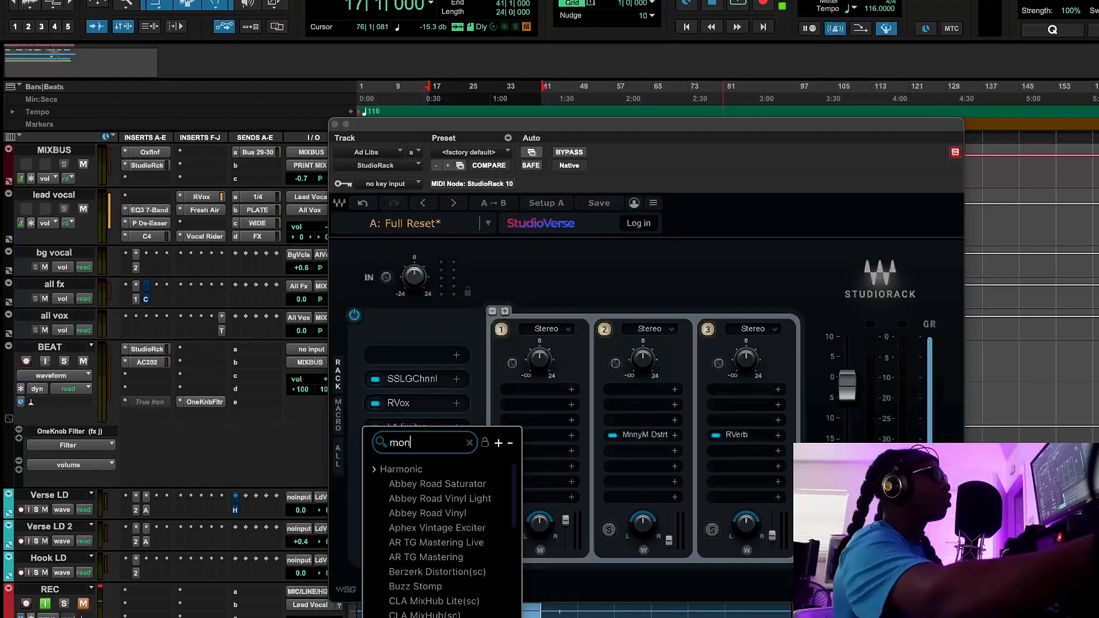
key(BackSpace)
key(BackSpace)
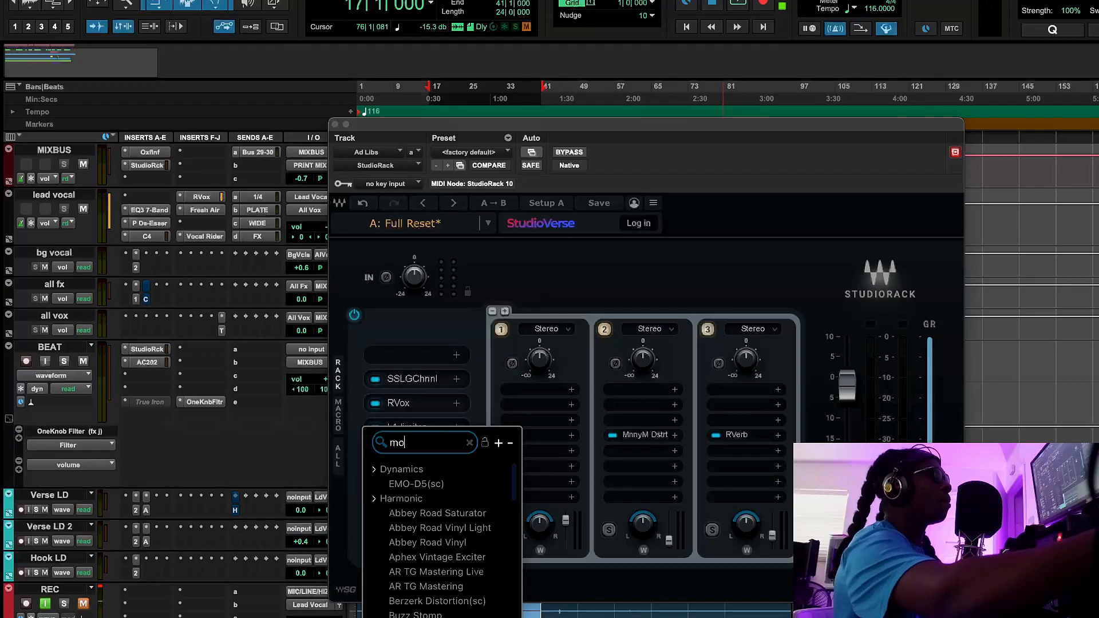
text(d)
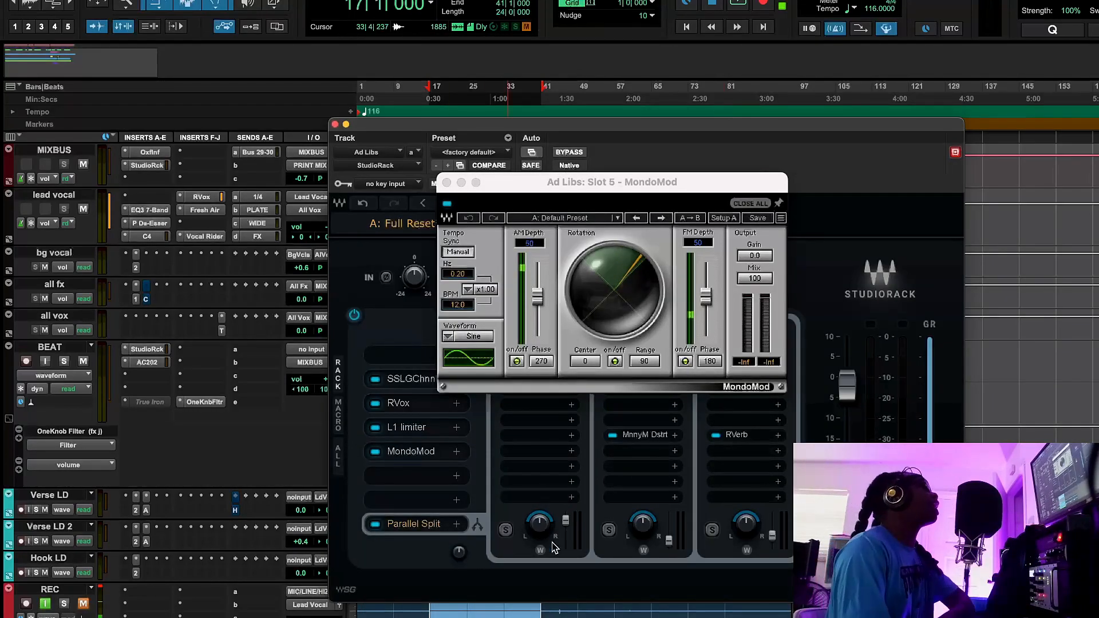
Step: Adjust MondoMod's rotation range to 119 and its rate multiplier to x5.54 while playing the loop
mouse_move(645, 362)
mouse_down()
mouse_move(645, 323)
mouse_move(646, 367)
mouse_up()
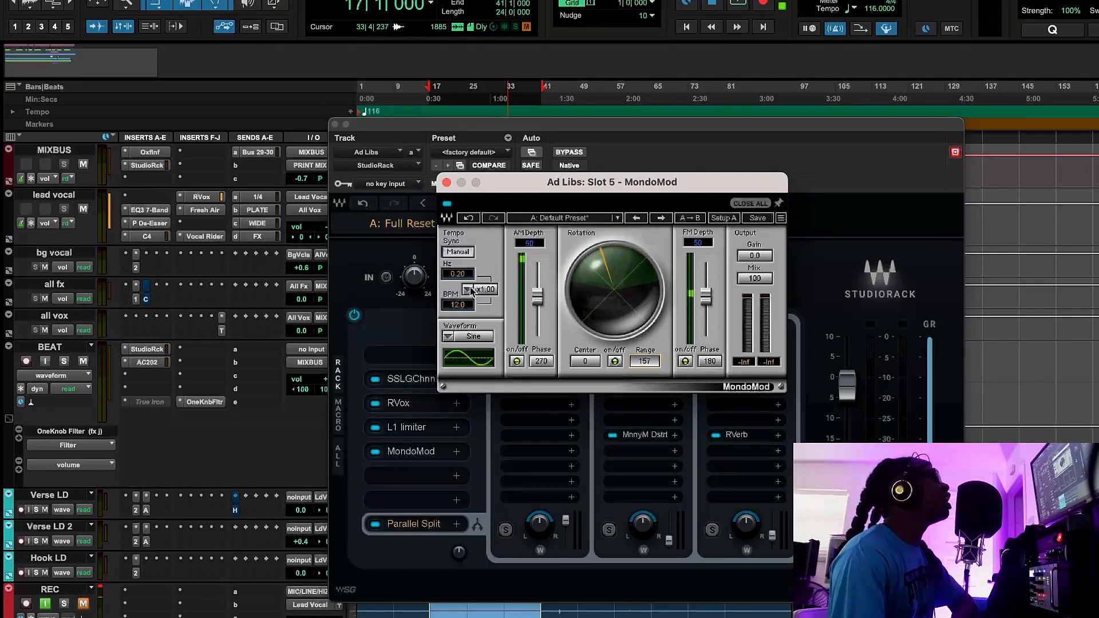
drag(491, 291, 492, 275)
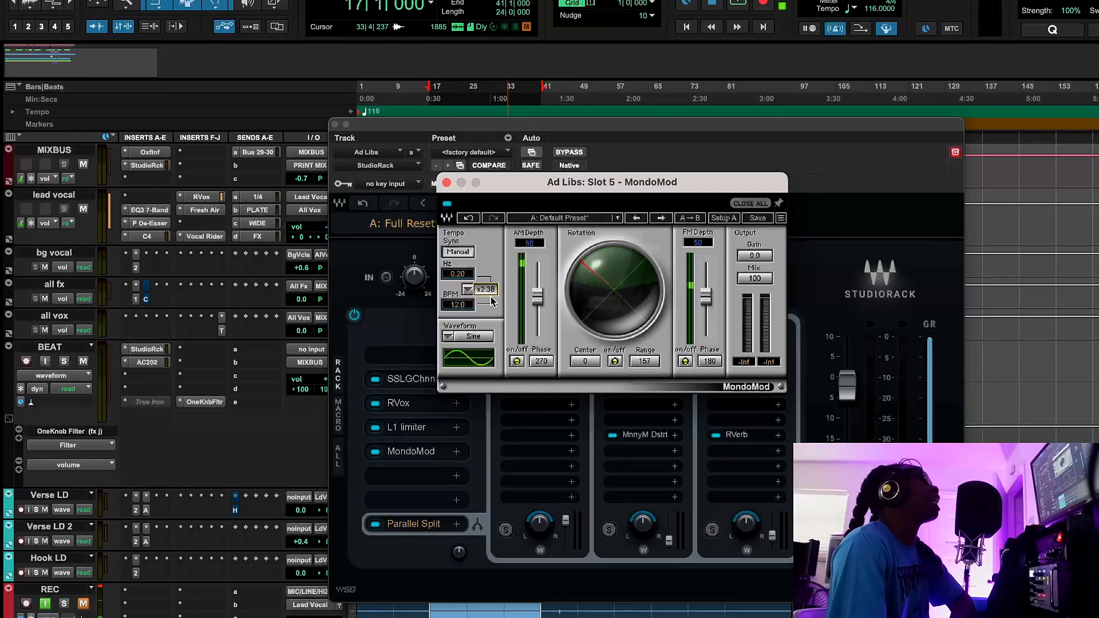
drag(486, 289, 485, 291)
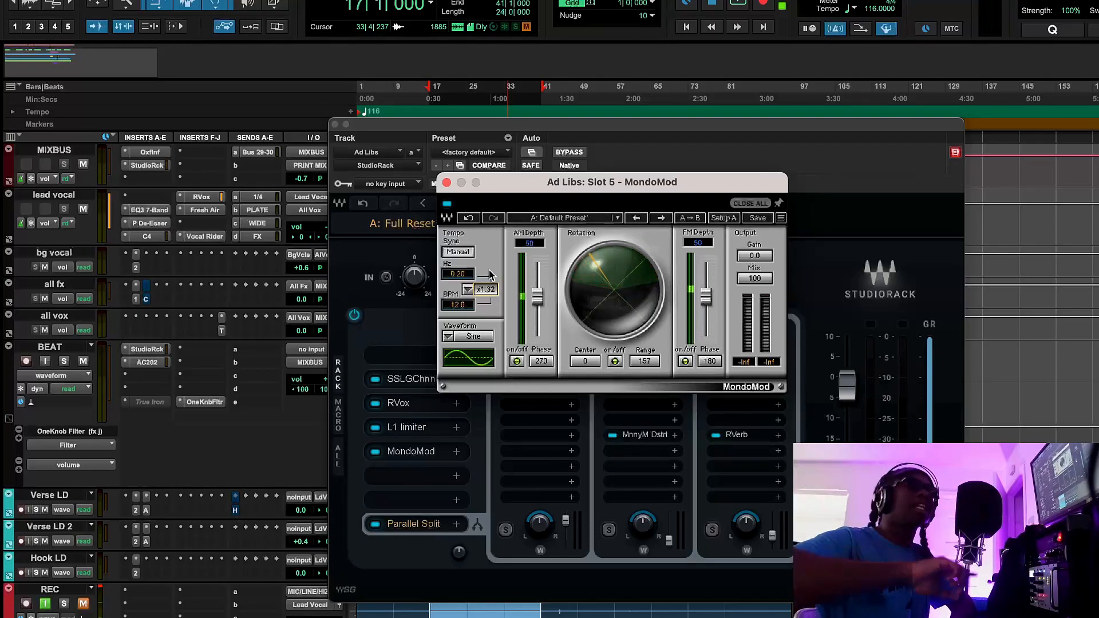
click(738, 4)
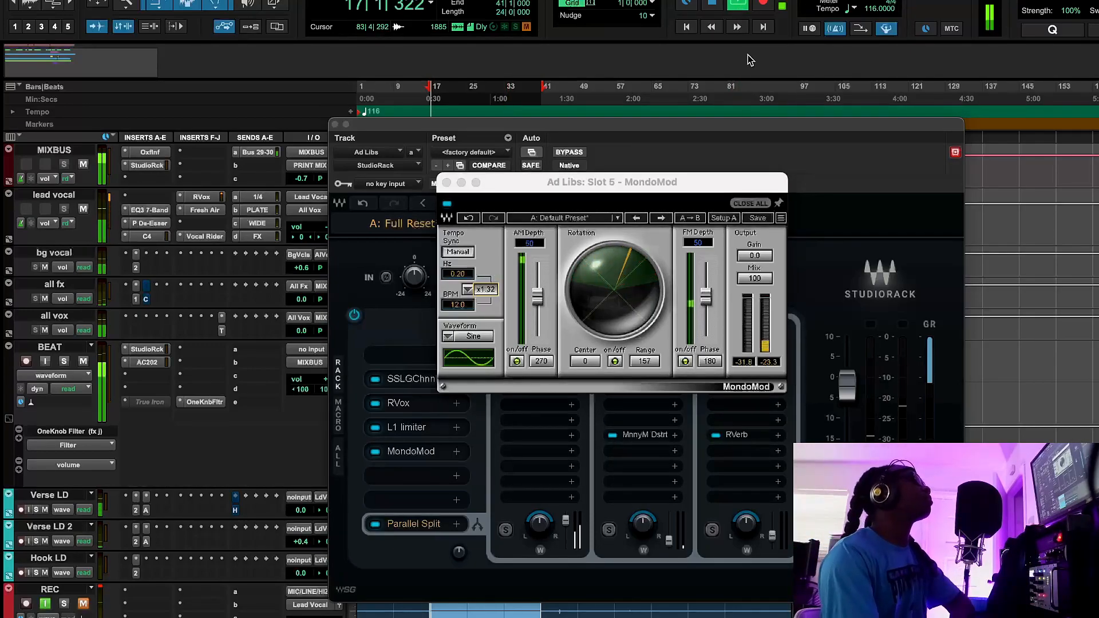
mouse_move(486, 289)
mouse_down()
mouse_move(486, 269)
mouse_move(486, 286)
mouse_up()
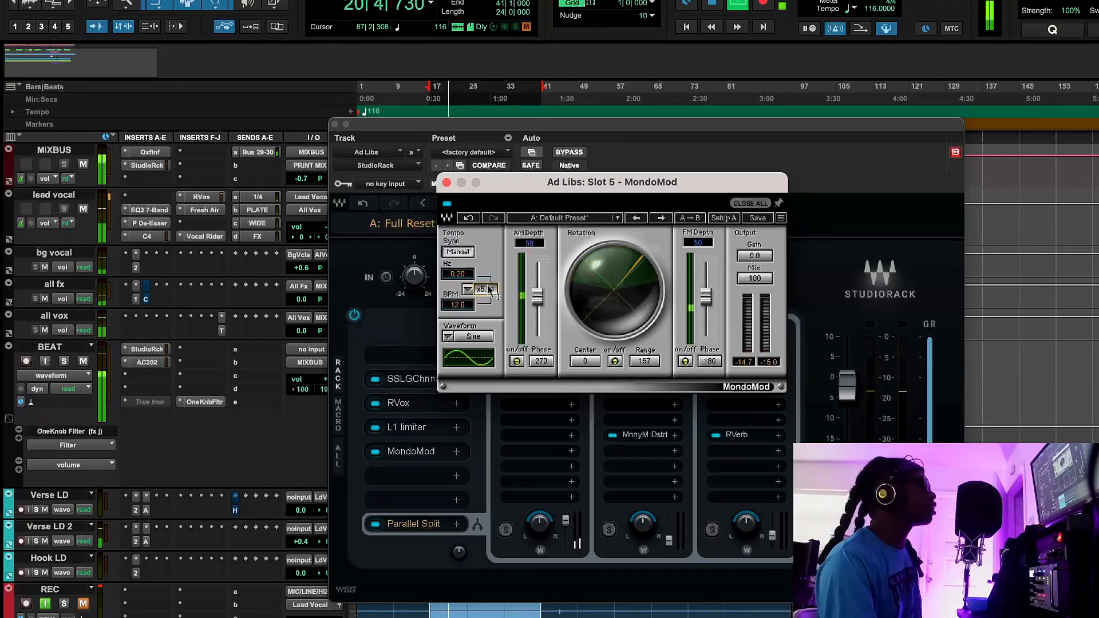
drag(645, 361, 645, 383)
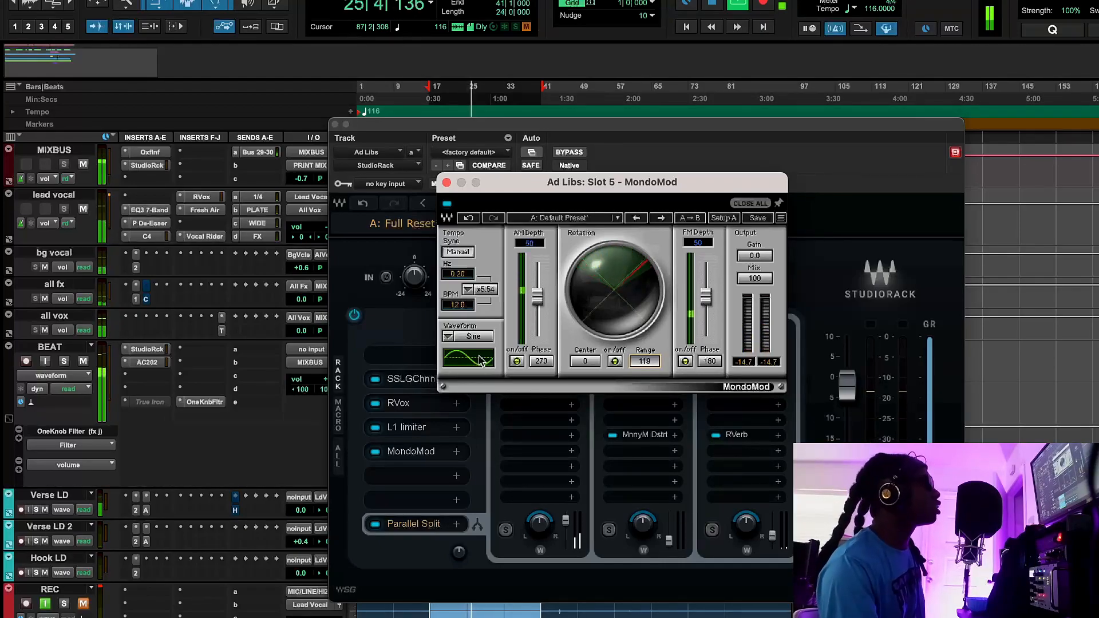
Step: Raise SSLGChannel's HMF gain and slightly adjust its HMF bandwidth, and reopen the MondoMod window
click(413, 383)
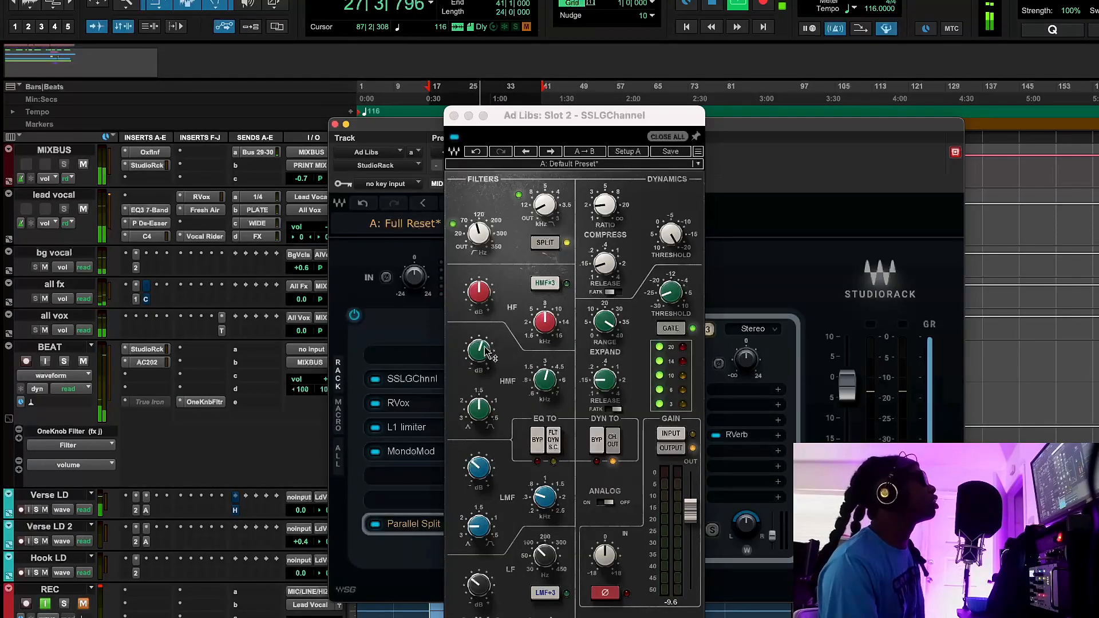
click(488, 353)
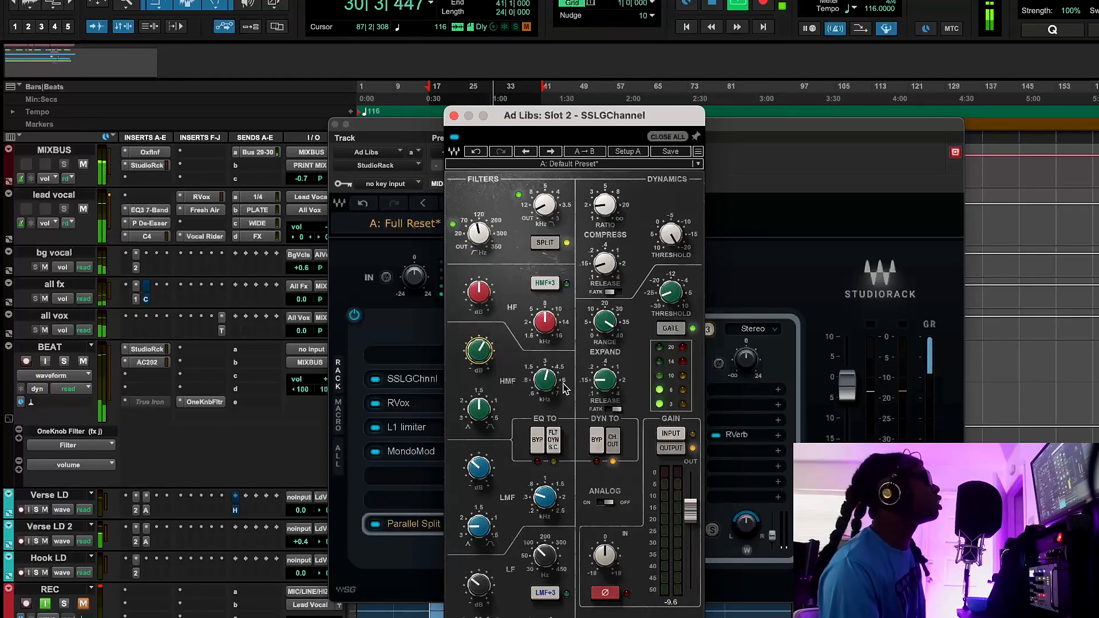
click(480, 408)
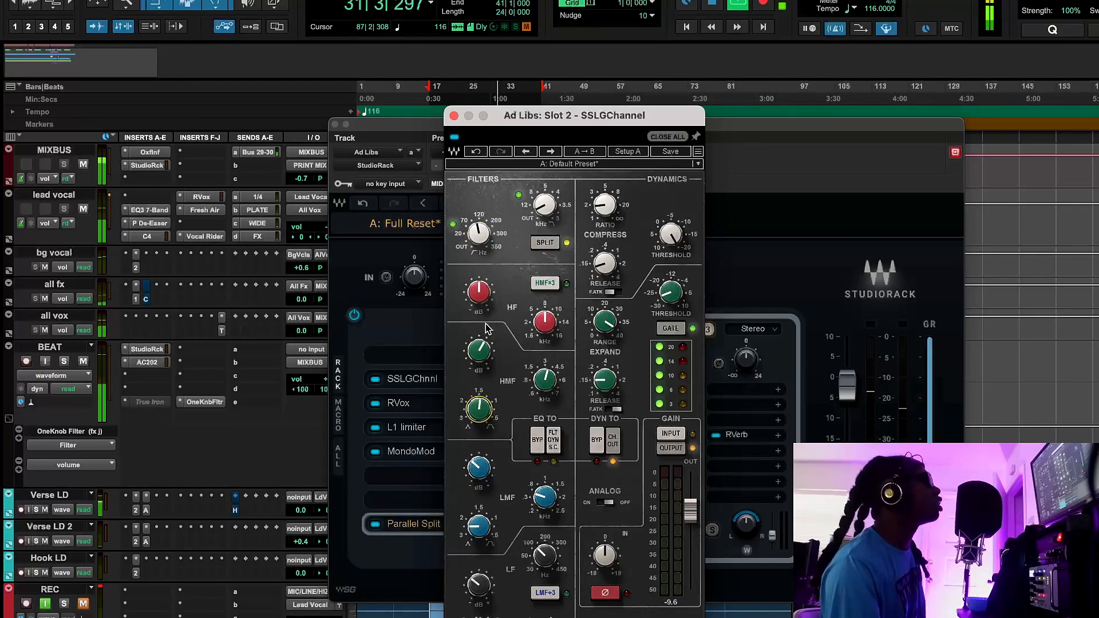
click(859, 393)
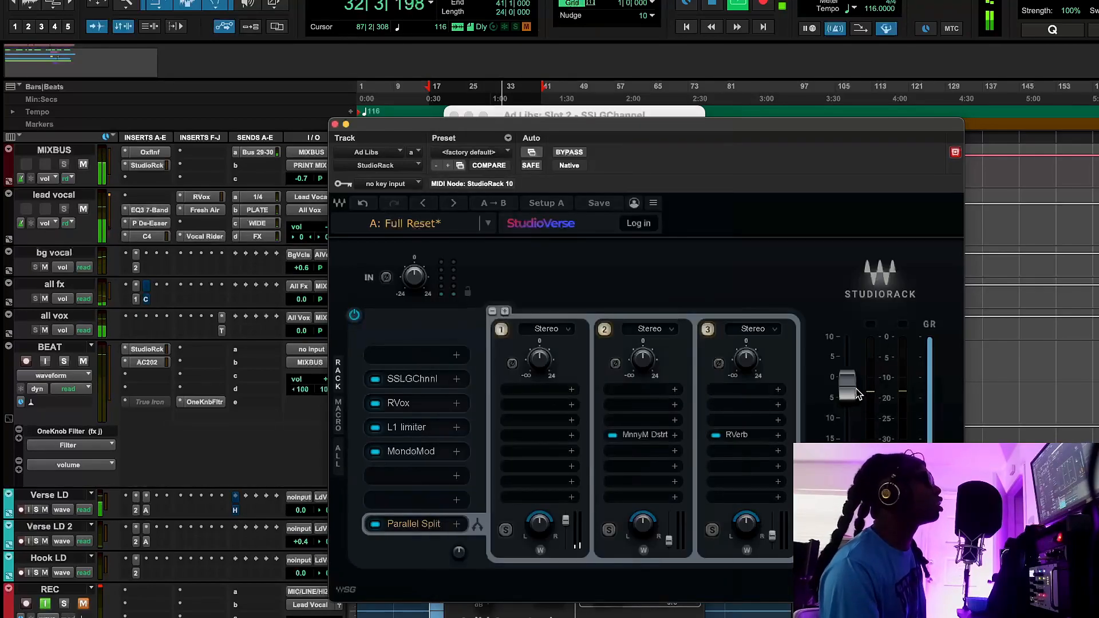
click(415, 455)
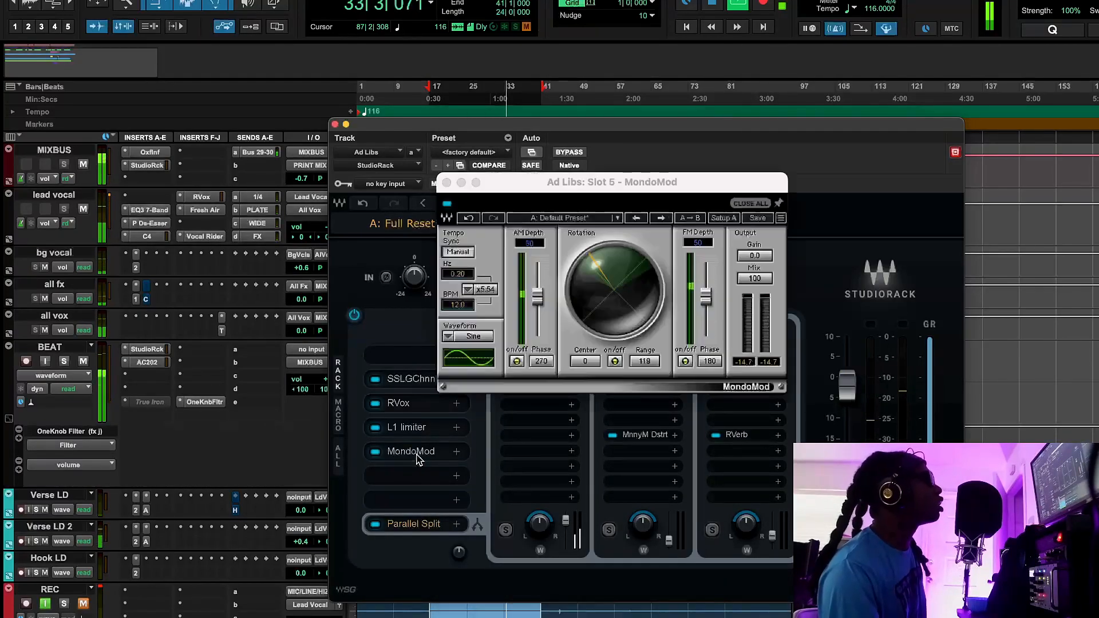